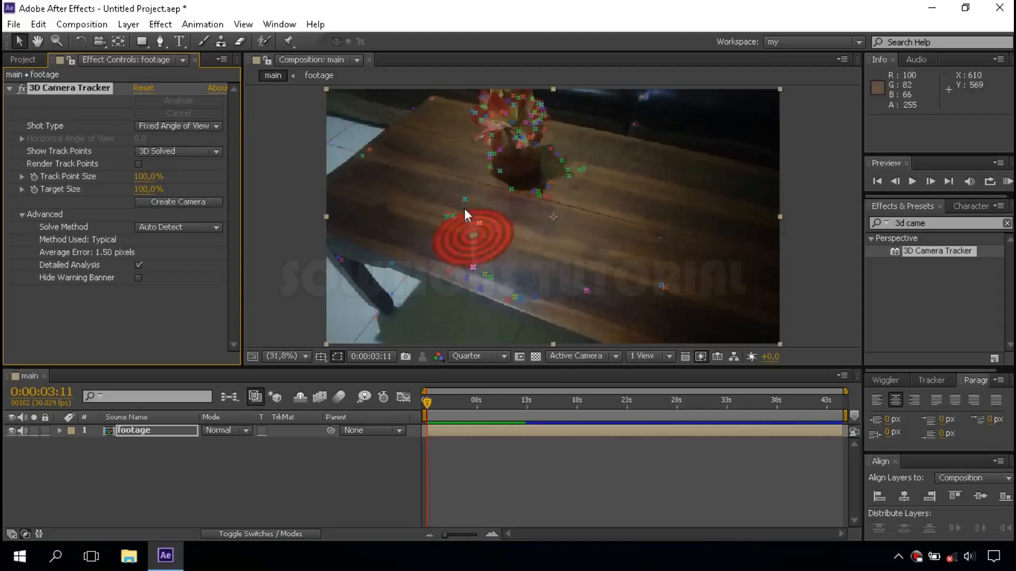
Select the tracking points on the tabletop in front of the flower pot and create a solid and camera from them
{"action": "mouse_move", "coordinate": [435, 403]}
{"action": "left_mouse_down"}
{"action": "mouse_move", "coordinate": [498, 402]}
{"action": "mouse_move", "coordinate": [423, 410]}
{"action": "left_mouse_up"}
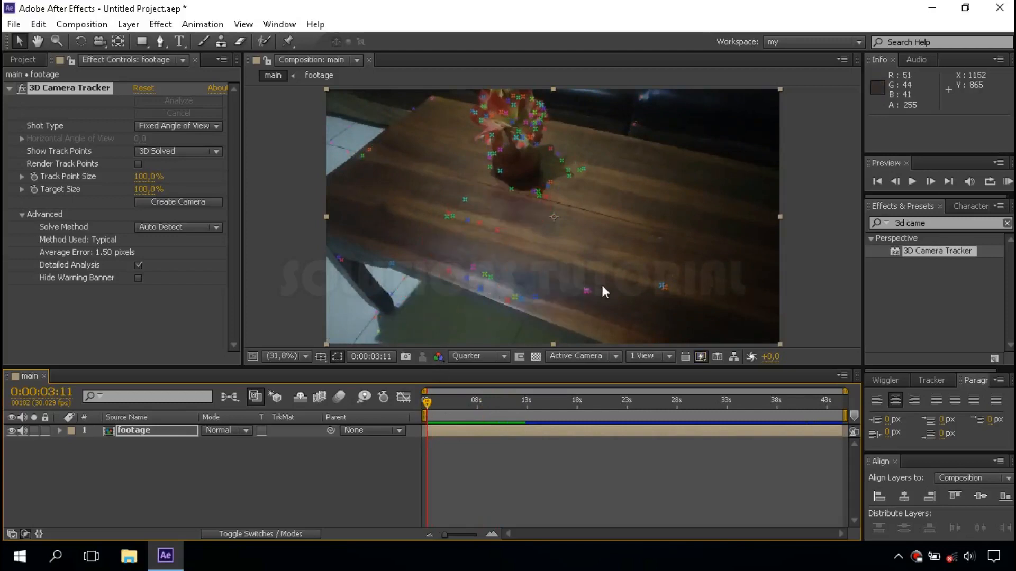
{"action": "mouse_move", "coordinate": [605, 300]}
{"action": "left_mouse_down"}
{"action": "mouse_move", "coordinate": [460, 282]}
{"action": "mouse_move", "coordinate": [422, 213]}
{"action": "mouse_move", "coordinate": [481, 195]}
{"action": "mouse_move", "coordinate": [553, 192]}
{"action": "mouse_move", "coordinate": [565, 200]}
{"action": "mouse_move", "coordinate": [550, 286]}
{"action": "left_mouse_up"}
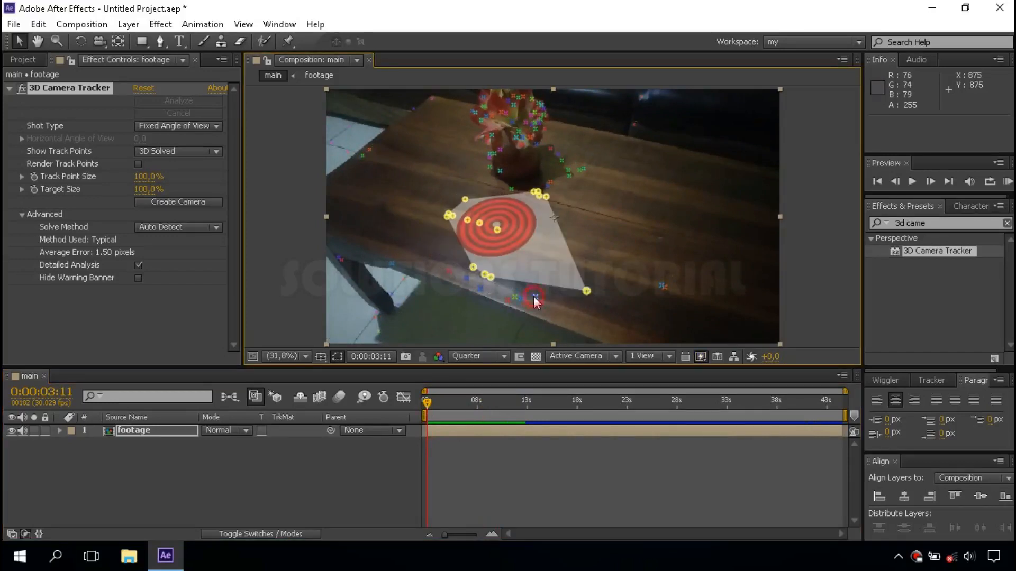
{"action": "left_click", "coordinate": [533, 296], "text": "shift"}
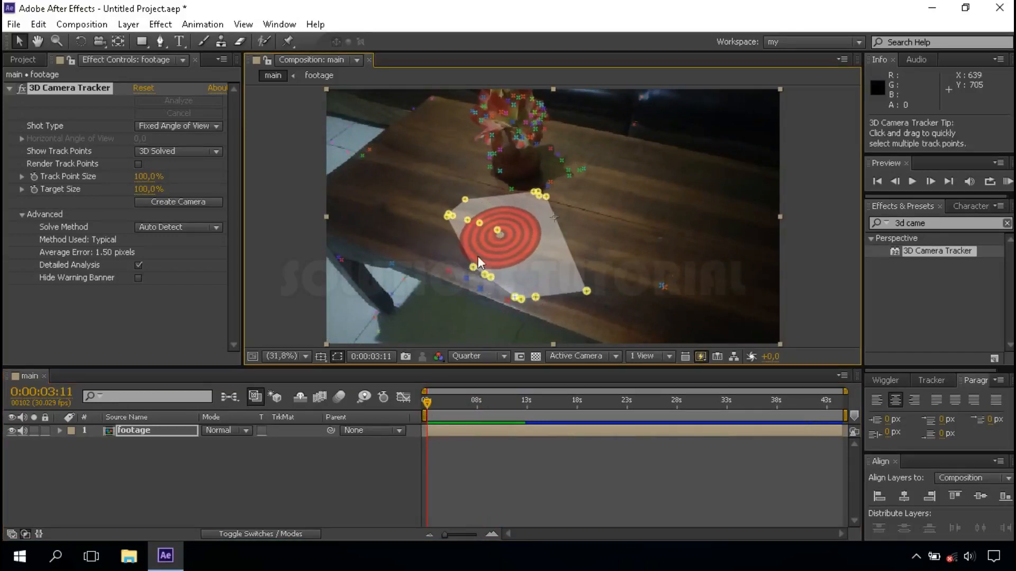
{"action": "left_click", "coordinate": [512, 188], "text": "shift"}
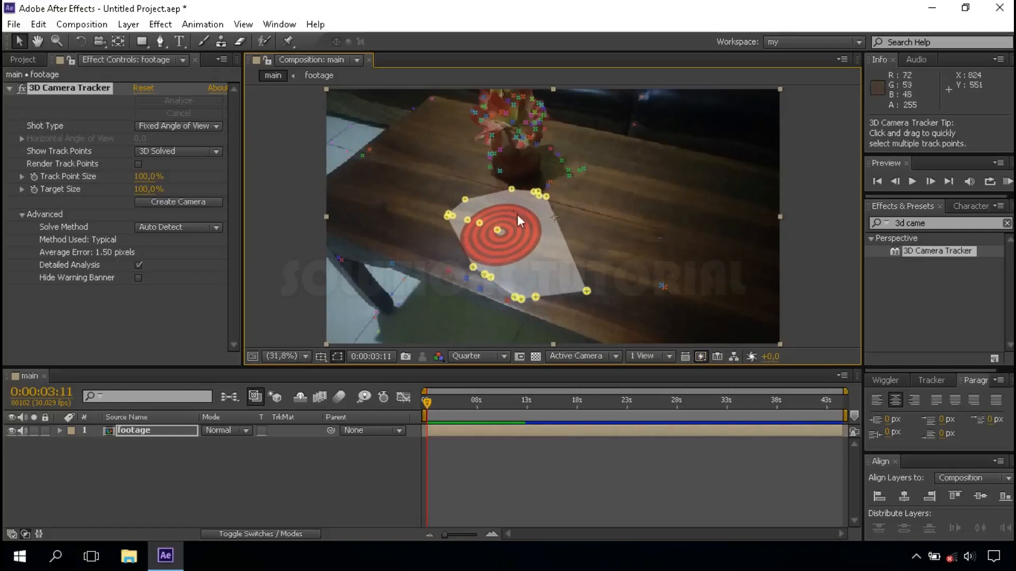
{"action": "right_click", "coordinate": [548, 197]}
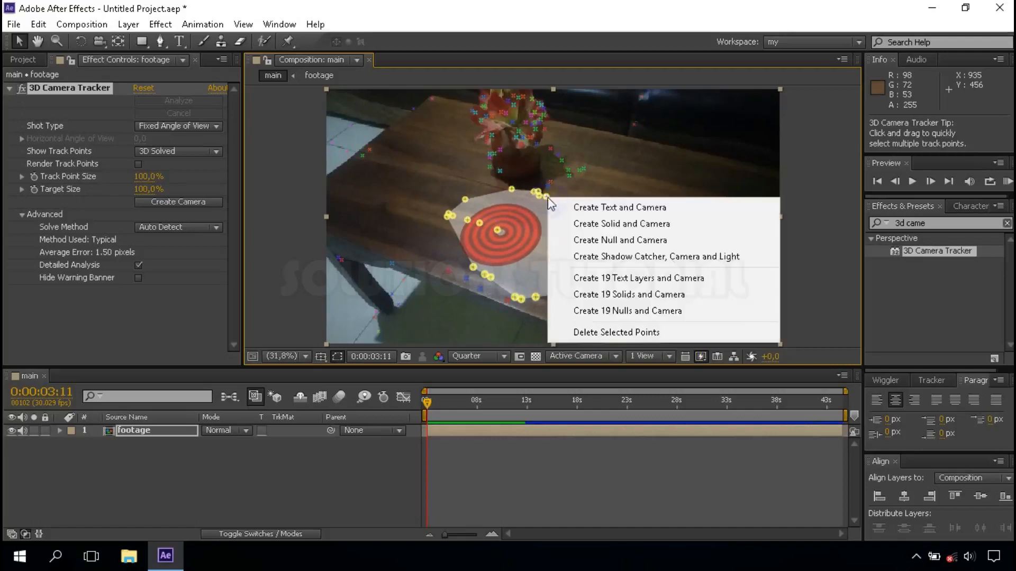
{"action": "left_click", "coordinate": [670, 227]}
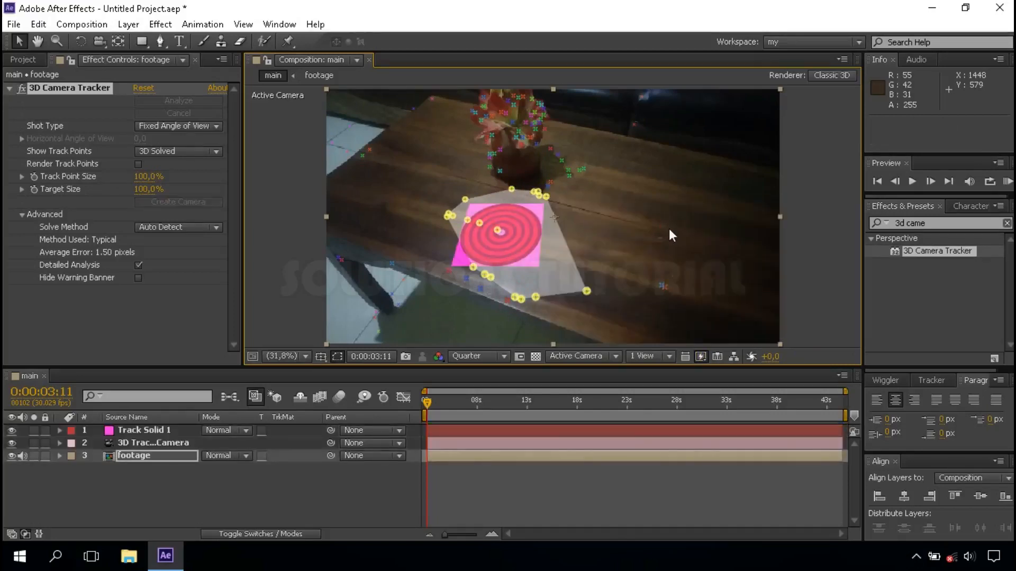
Recolour the pink track solid to gray 676767 and rename it floor
{"action": "left_click", "coordinate": [225, 488]}
{"action": "left_click", "coordinate": [149, 430]}
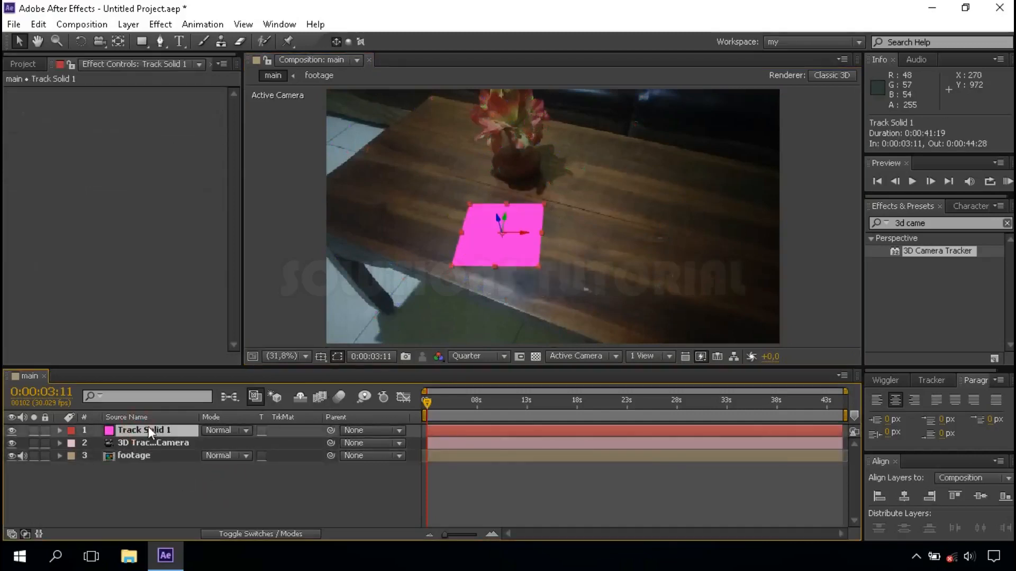
{"action": "left_click", "coordinate": [123, 26]}
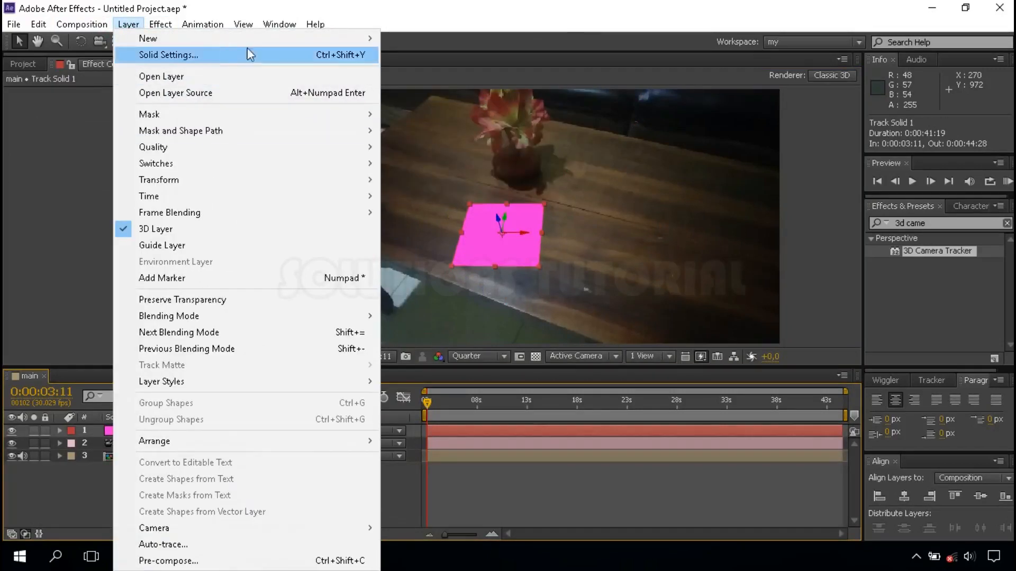
{"action": "left_click", "coordinate": [235, 53]}
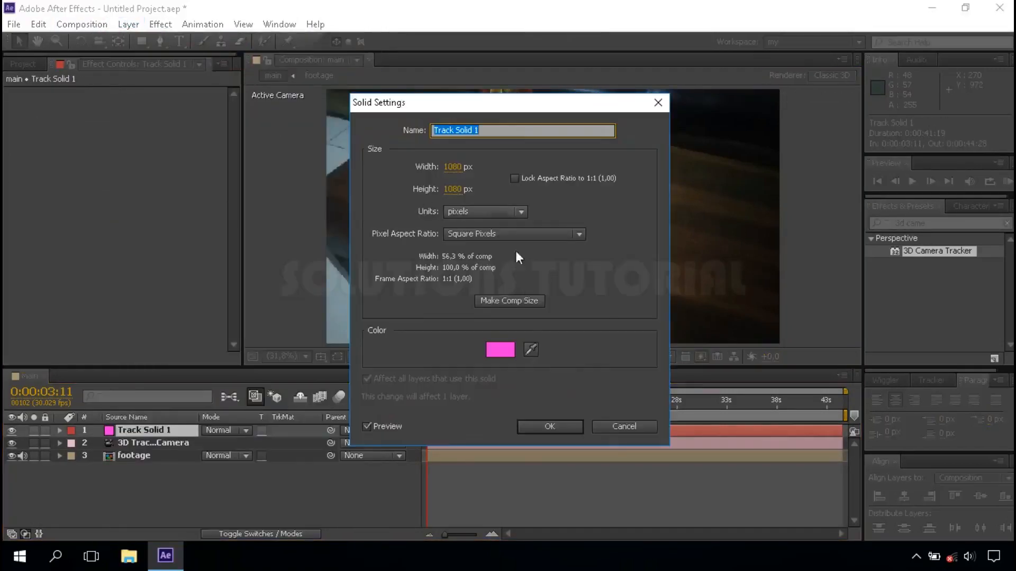
{"action": "left_click", "coordinate": [493, 355]}
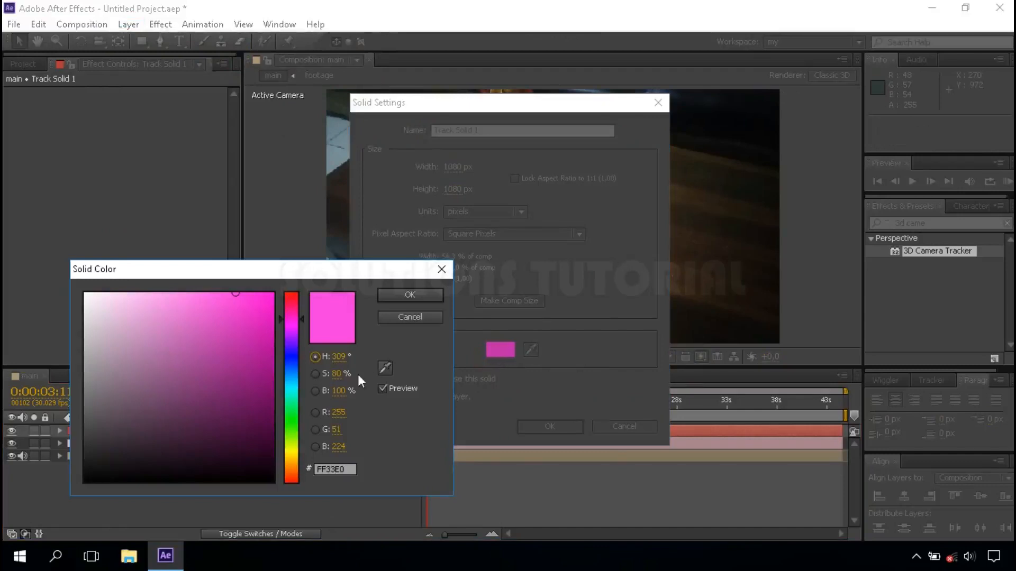
{"action": "left_click", "coordinate": [85, 427]}
{"action": "left_click", "coordinate": [86, 405]}
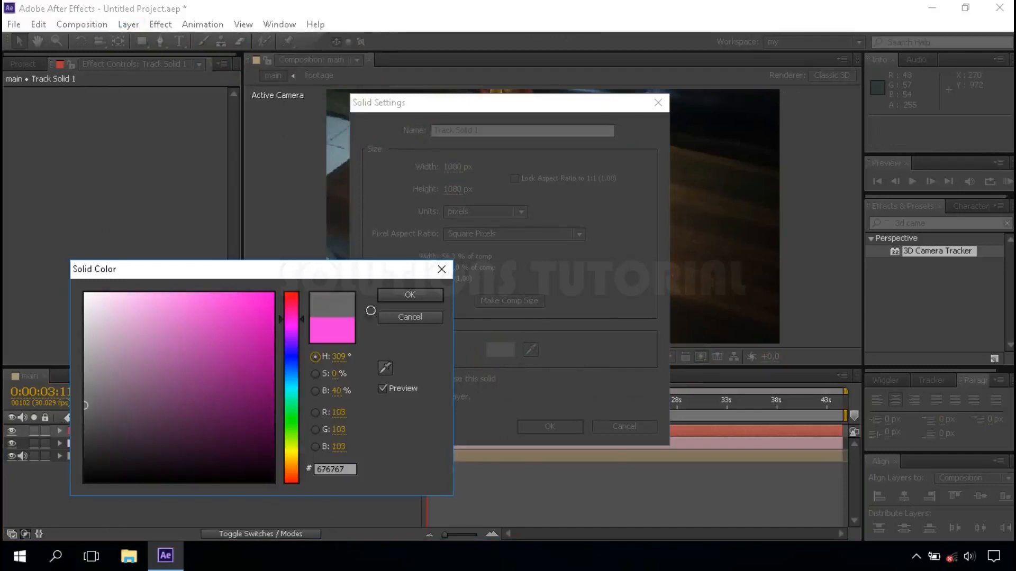
{"action": "left_click", "coordinate": [395, 297]}
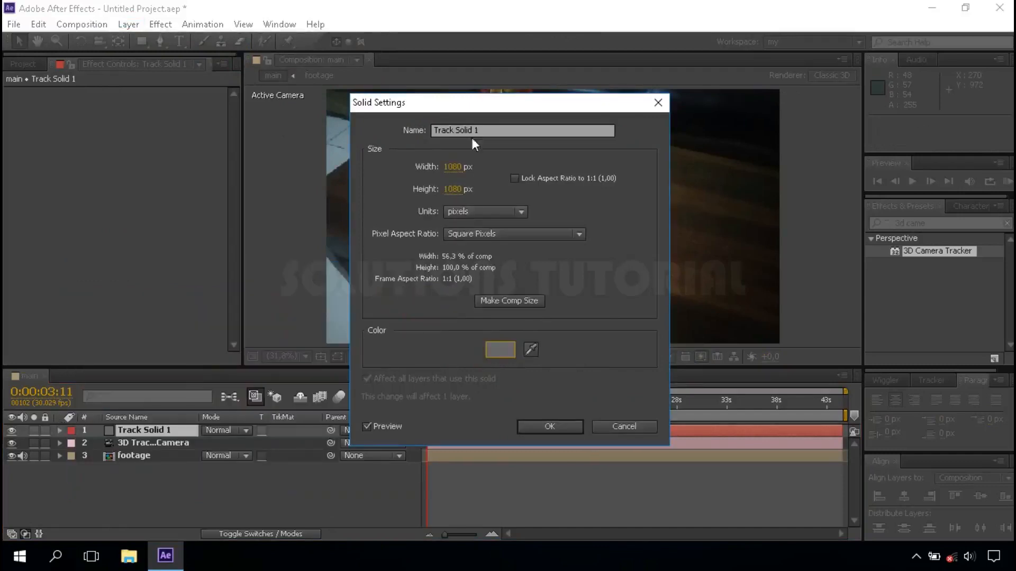
{"action": "left_click_drag", "start_coordinate": [484, 131], "coordinate": [431, 130]}
{"action": "type", "text": "floor"}
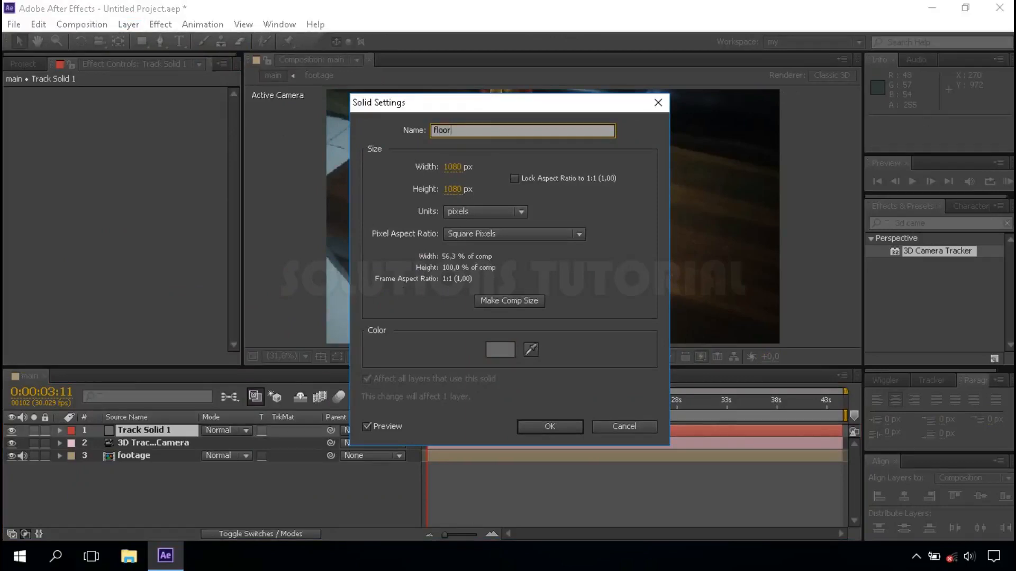
{"action": "left_click", "coordinate": [548, 423]}
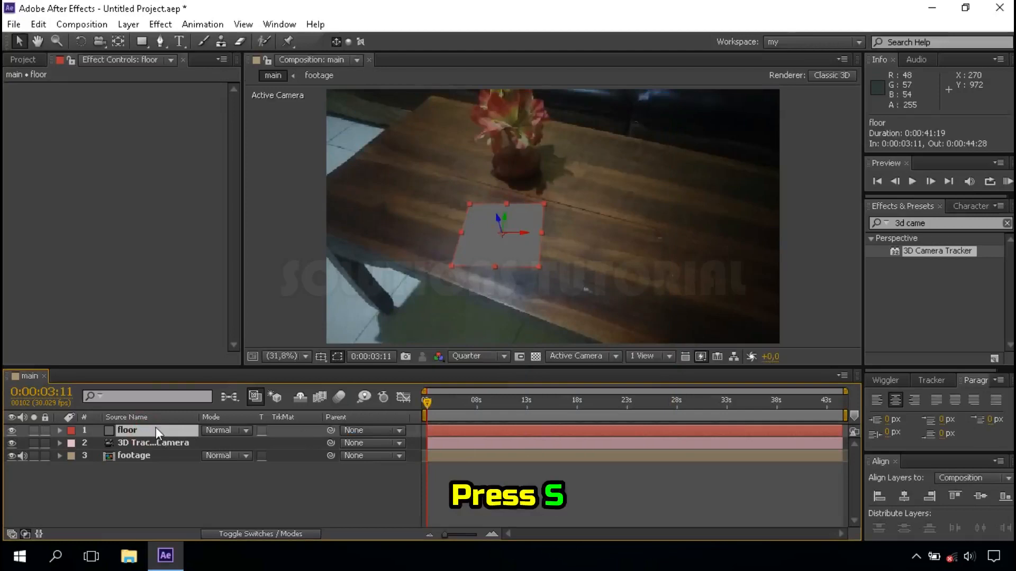
Align the floor solid with the table using a Z orientation of 23.1°, and scale it to about 330% wide by 137% high
{"action": "key", "text": "s"}
{"action": "key", "text": "shift+r"}
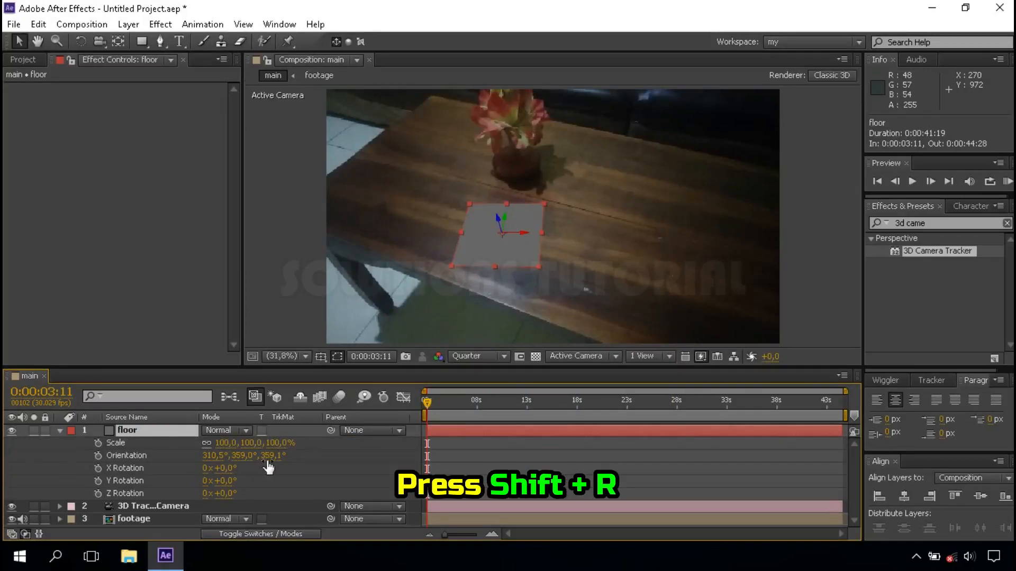
{"action": "left_click_drag", "start_coordinate": [269, 456], "coordinate": [280, 458]}
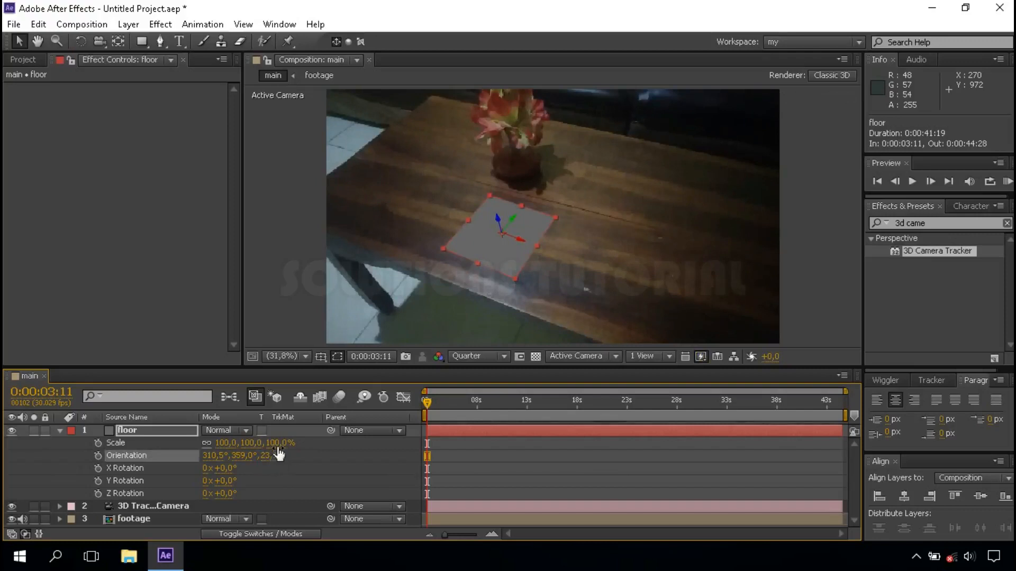
{"action": "left_click_drag", "start_coordinate": [284, 444], "coordinate": [308, 454]}
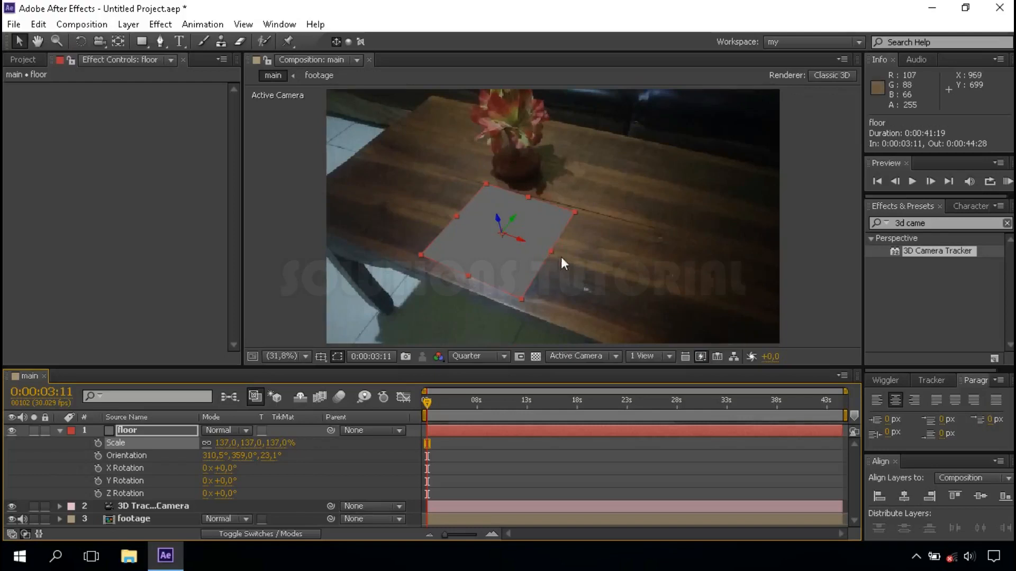
{"action": "left_click_drag", "start_coordinate": [561, 258], "coordinate": [631, 288]}
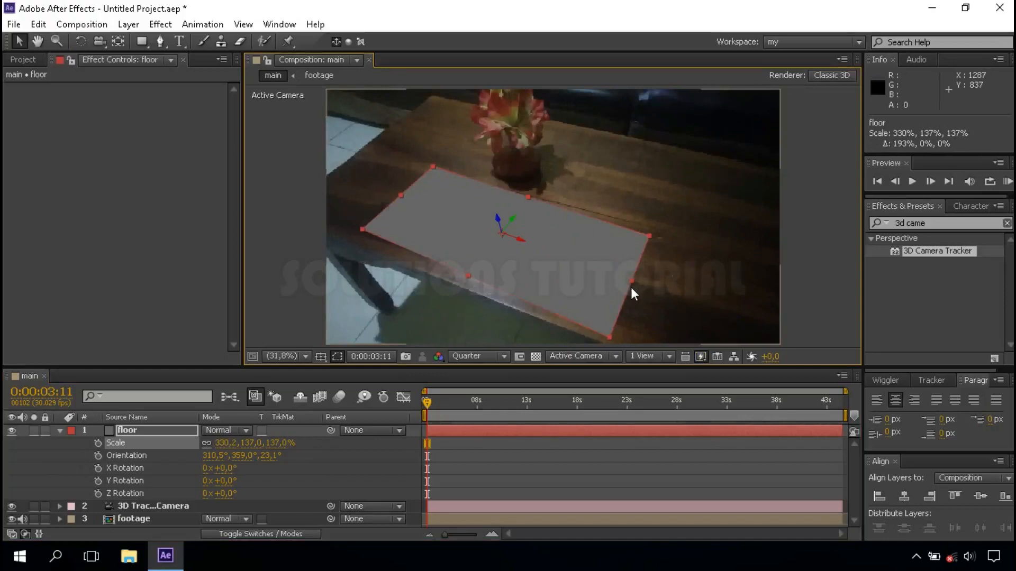
{"action": "left_click", "coordinate": [60, 430]}
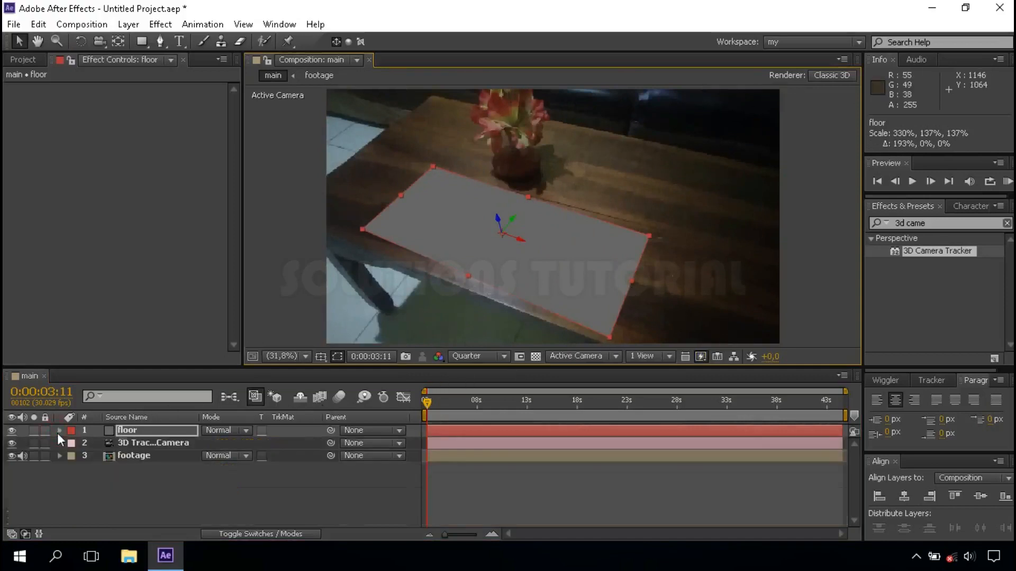
Create a 1920 x 1080 px composition named audio spectrum at 30 fps with a duration of 0:00:45:00
{"action": "left_click", "coordinate": [16, 60]}
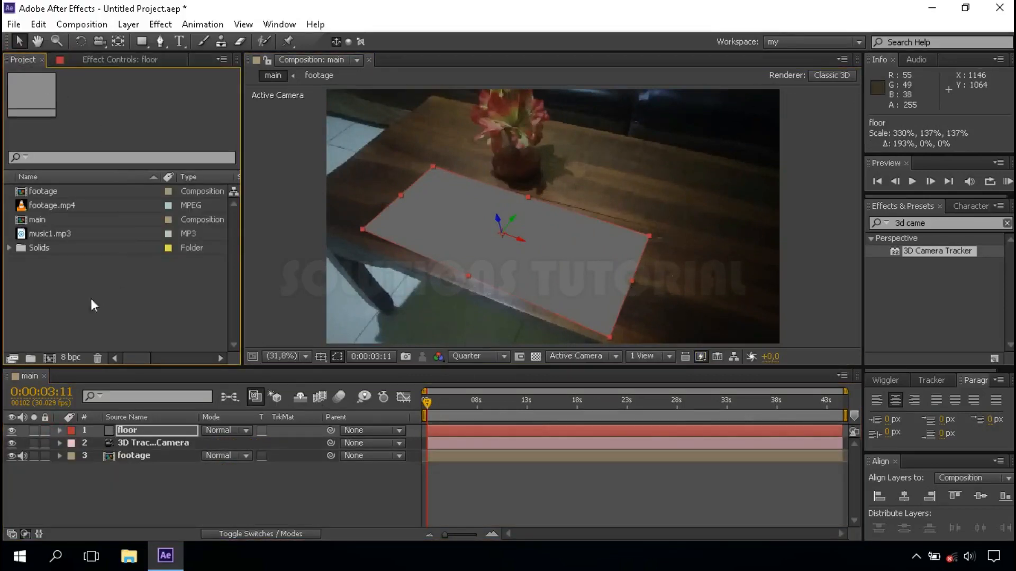
{"action": "left_click", "coordinate": [49, 358]}
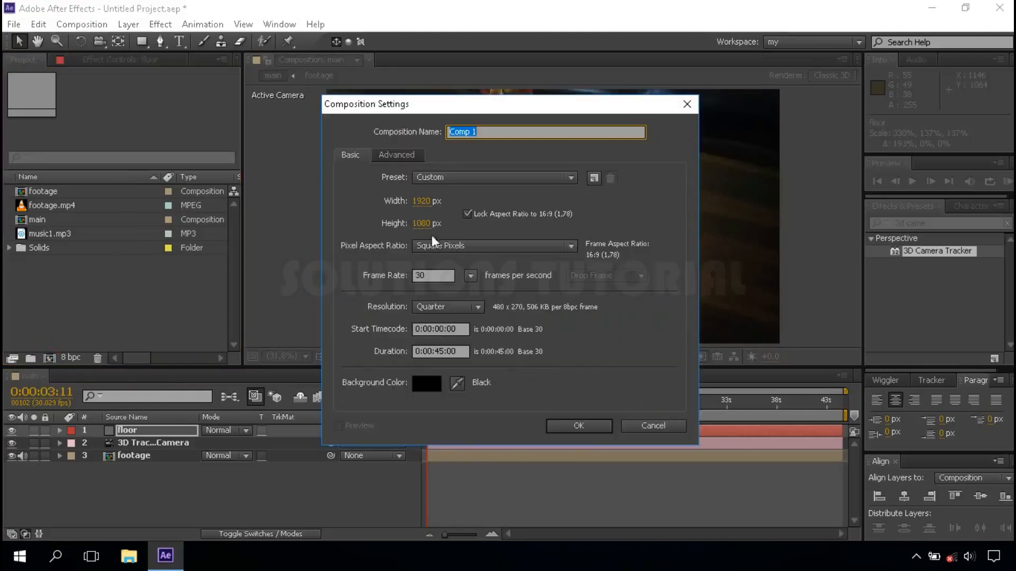
{"action": "type", "text": "audio spectrum"}
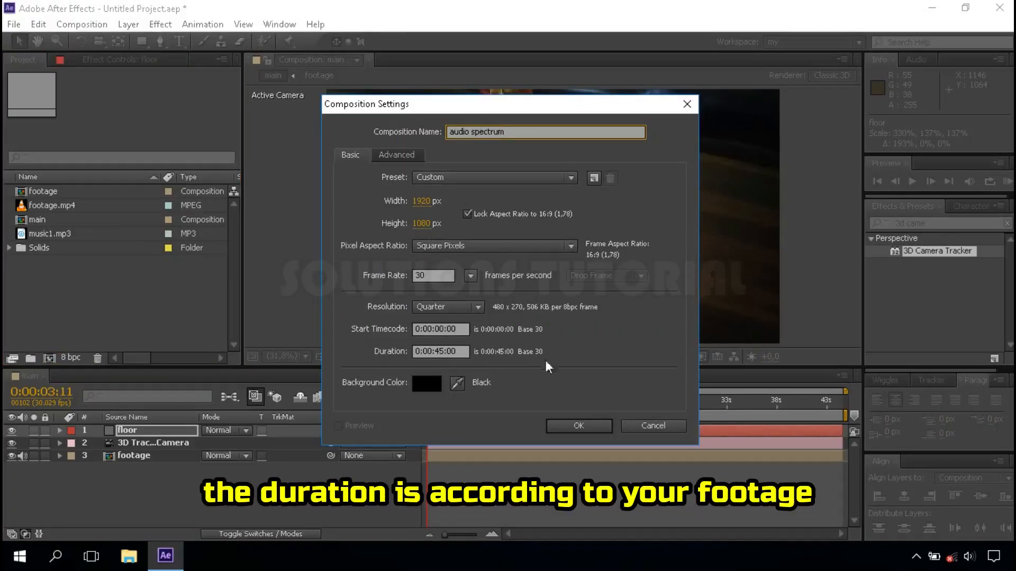
{"action": "left_click", "coordinate": [575, 424]}
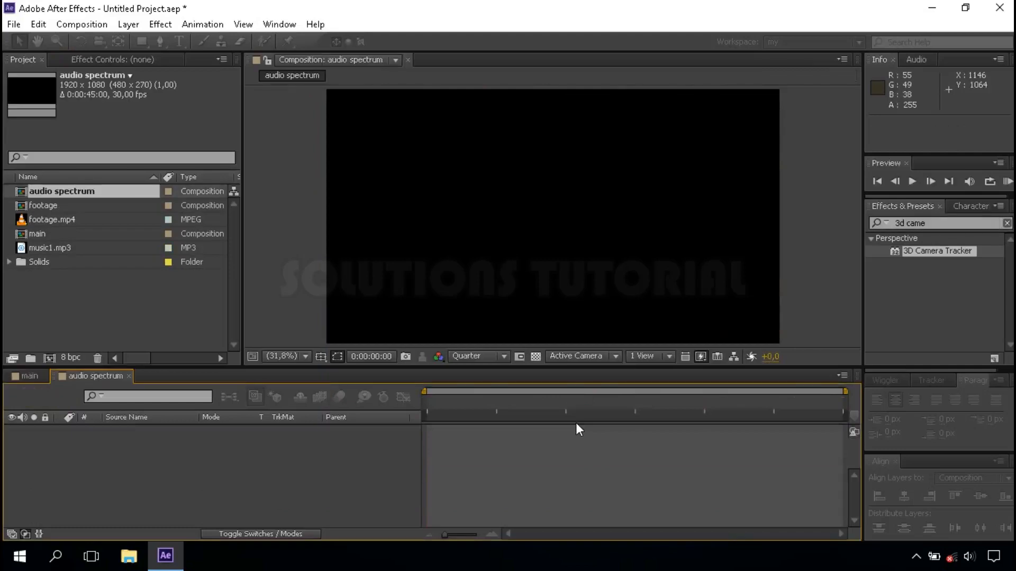
Add music1.mp3 to the audio spectrum composition as a layer
{"action": "left_click", "coordinate": [70, 249]}
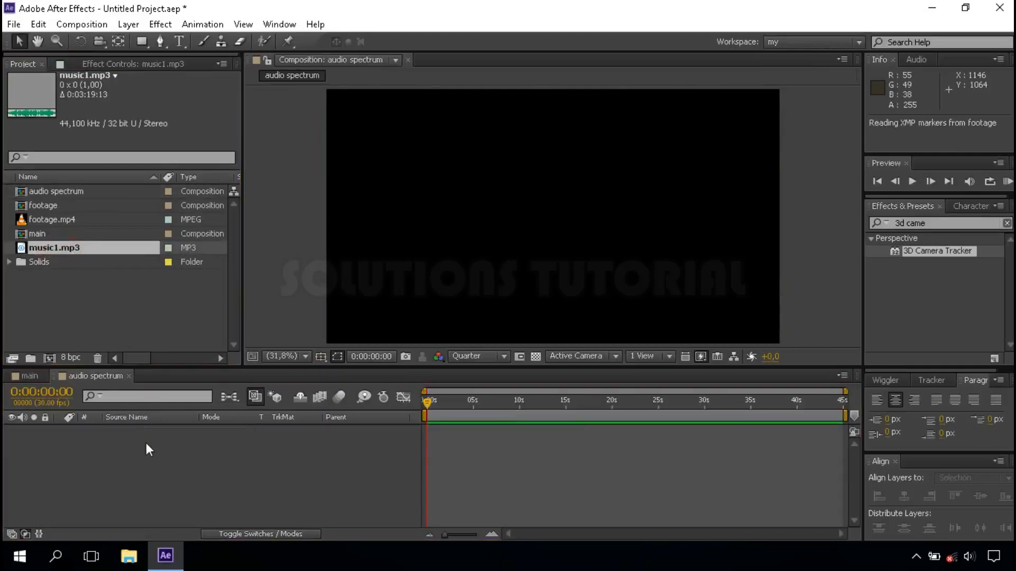
{"action": "left_click_drag", "start_coordinate": [70, 249], "coordinate": [146, 443]}
{"action": "left_click", "coordinate": [174, 459]}
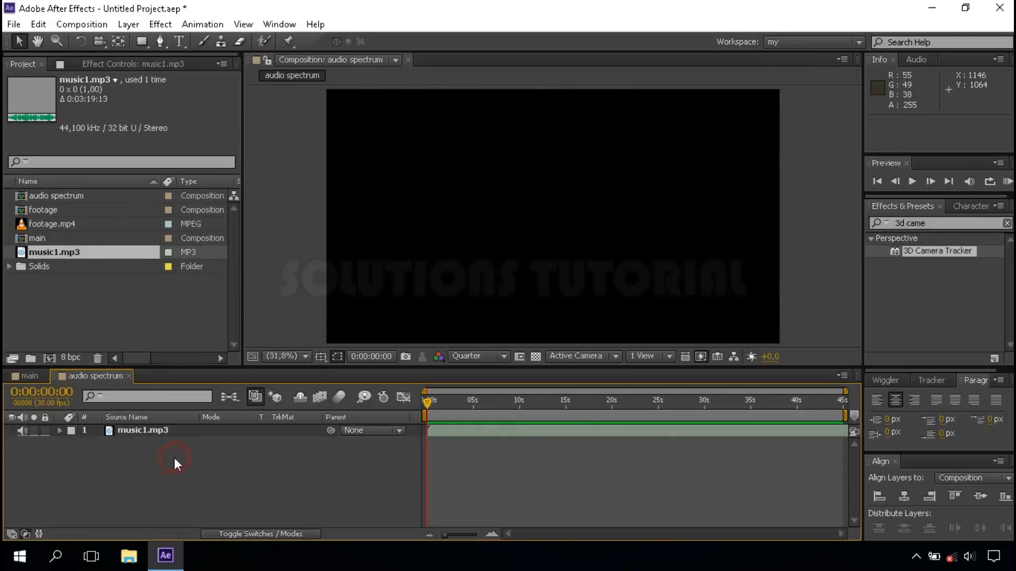
Create a black 1080 x 1080 px solid named audio spectrum above the music layer
{"action": "right_click", "coordinate": [206, 480]}
{"action": "mouse_move", "coordinate": [374, 324]}
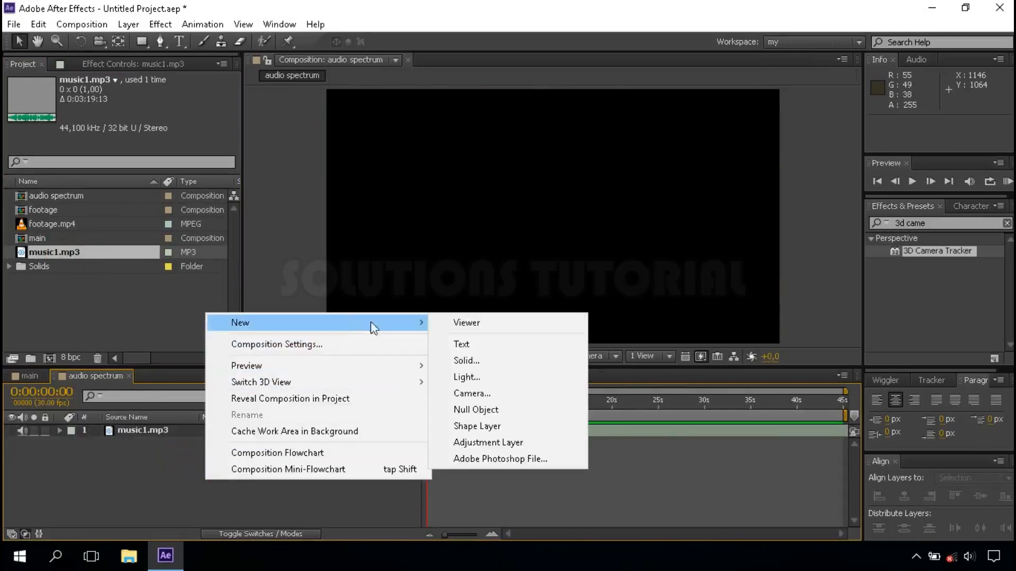
{"action": "left_click", "coordinate": [513, 358]}
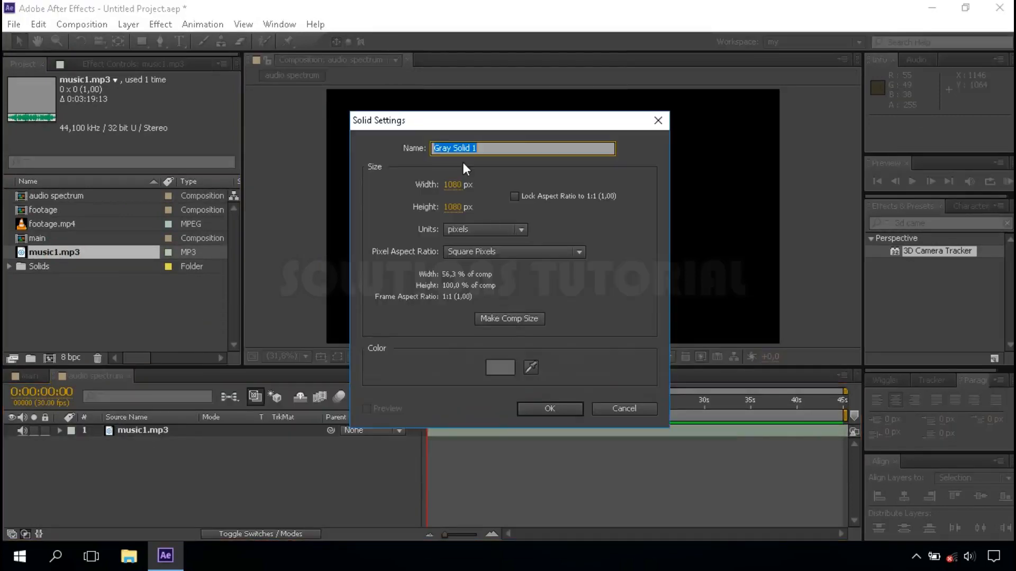
{"action": "type", "text": "audio spectrum"}
{"action": "left_click", "coordinate": [497, 367]}
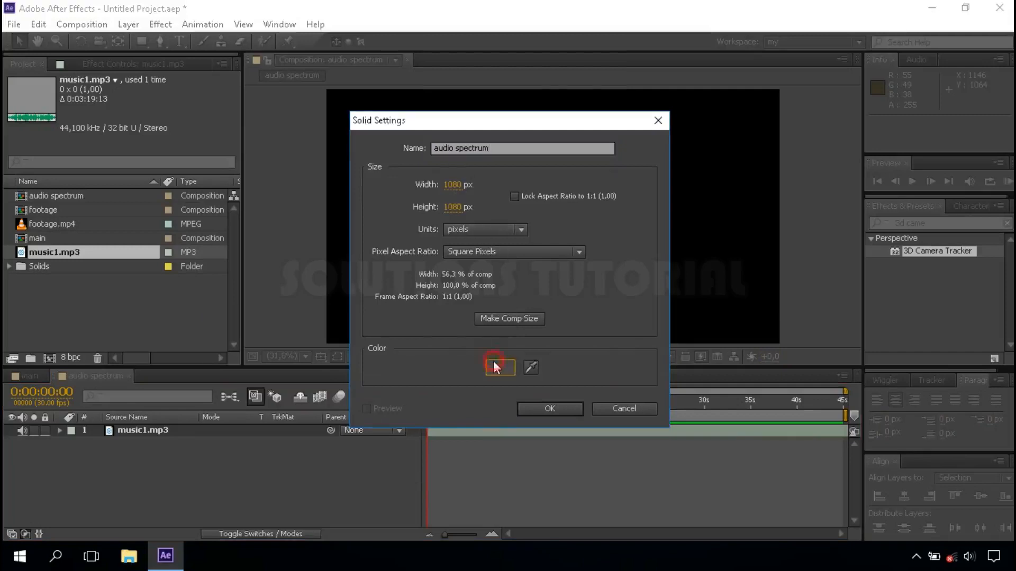
{"action": "left_click_drag", "start_coordinate": [109, 445], "coordinate": [75, 504]}
{"action": "left_click", "coordinate": [411, 296]}
{"action": "left_click", "coordinate": [550, 407]}
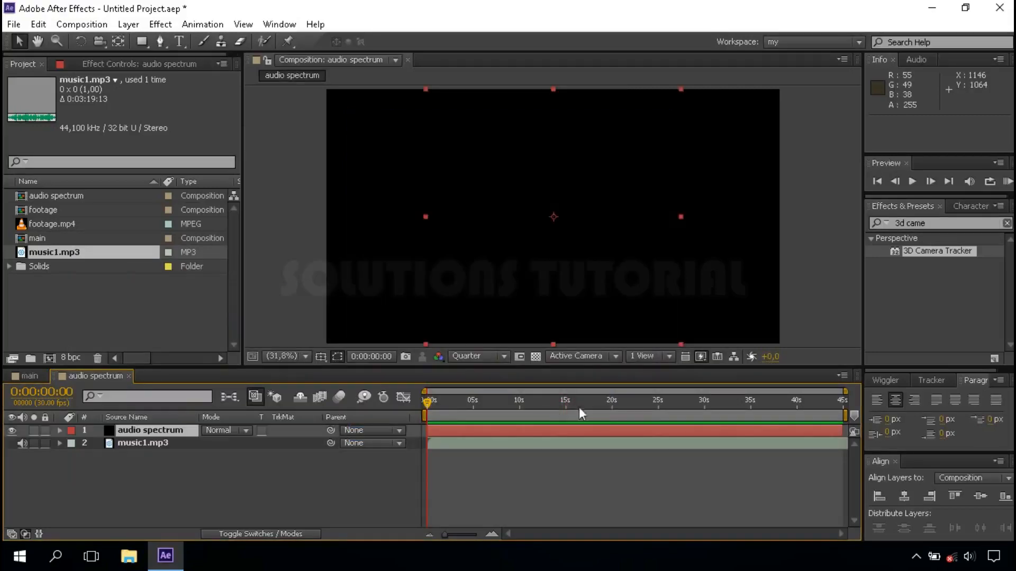
Find the Audio Spectrum effect and apply it to the audio spectrum solid
{"action": "left_click", "coordinate": [1007, 223]}
{"action": "type", "text": "audio"}
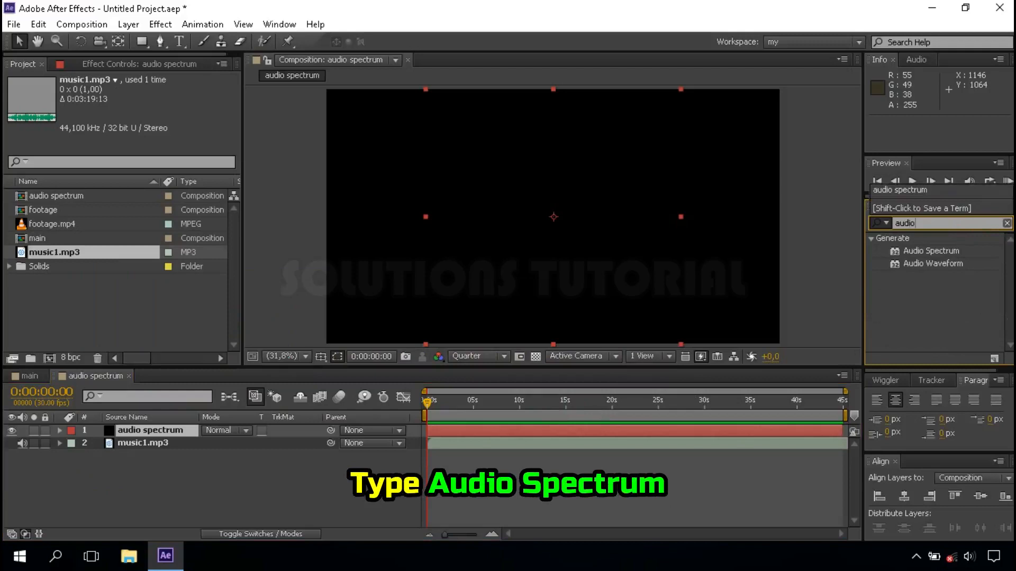
{"action": "left_click", "coordinate": [947, 261]}
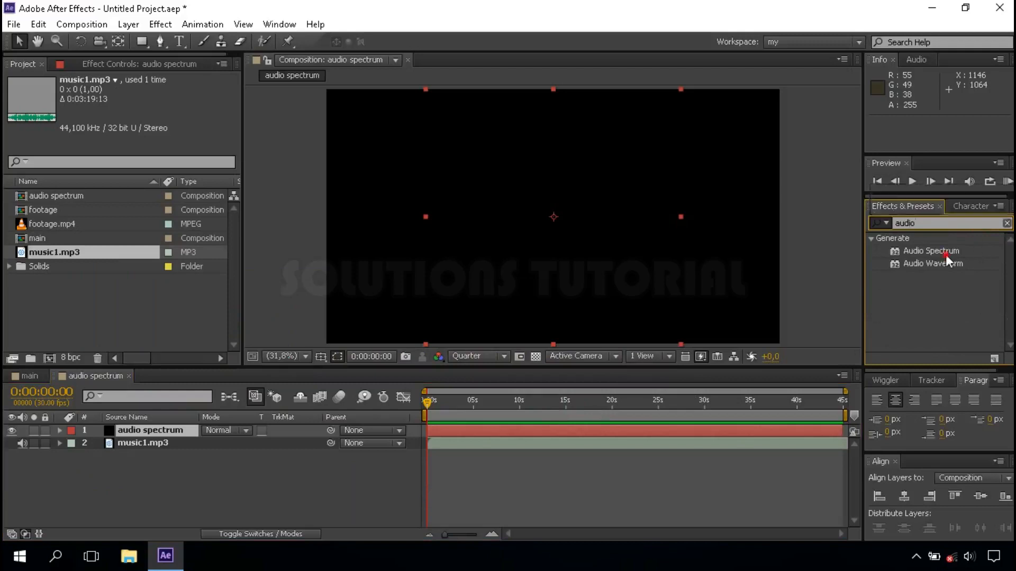
{"action": "left_click", "coordinate": [930, 251]}
{"action": "left_click_drag", "start_coordinate": [635, 362], "coordinate": [168, 430]}
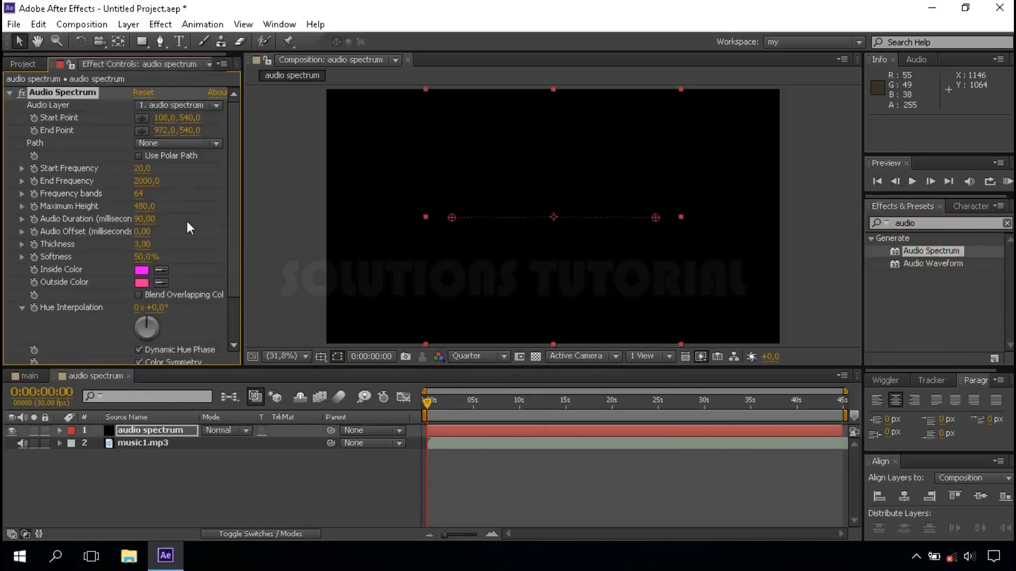
Set the Audio Spectrum effect's audio layer to music1.mp3 and check the spectrum at several times up to about 12 seconds
{"action": "left_click", "coordinate": [171, 106]}
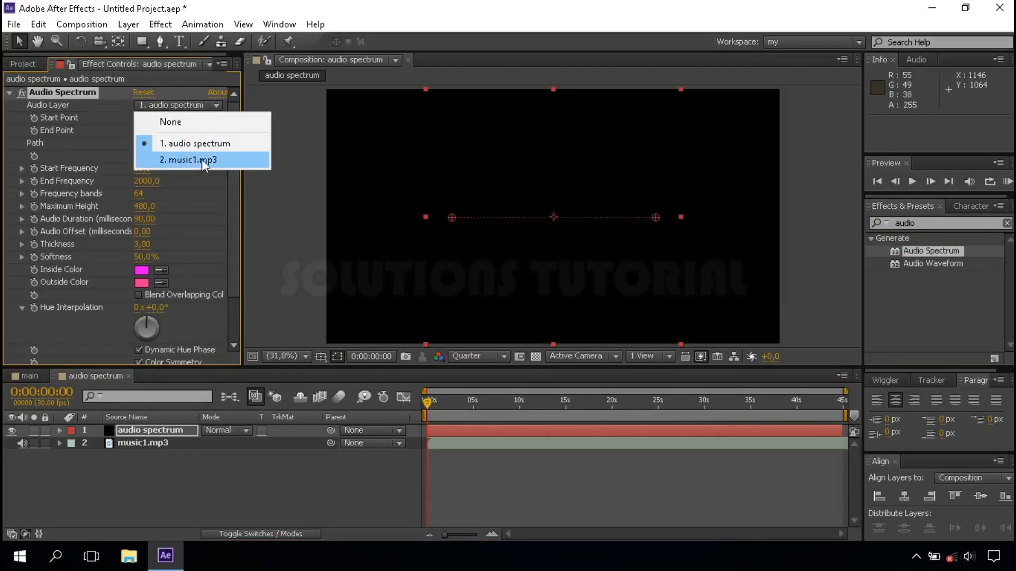
{"action": "left_click", "coordinate": [223, 161]}
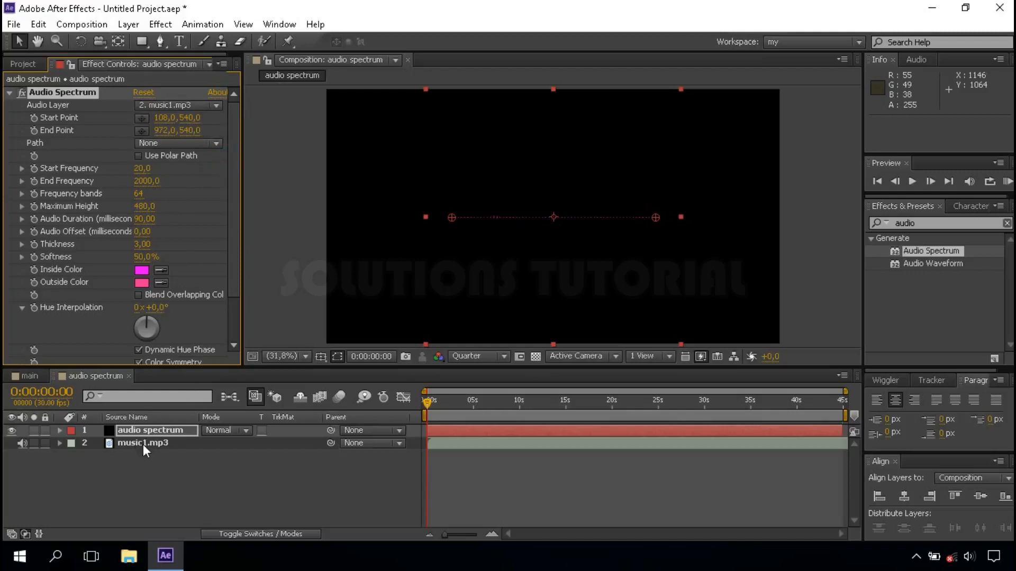
{"action": "left_click", "coordinate": [498, 406]}
{"action": "left_click", "coordinate": [516, 406]}
{"action": "left_click", "coordinate": [539, 403]}
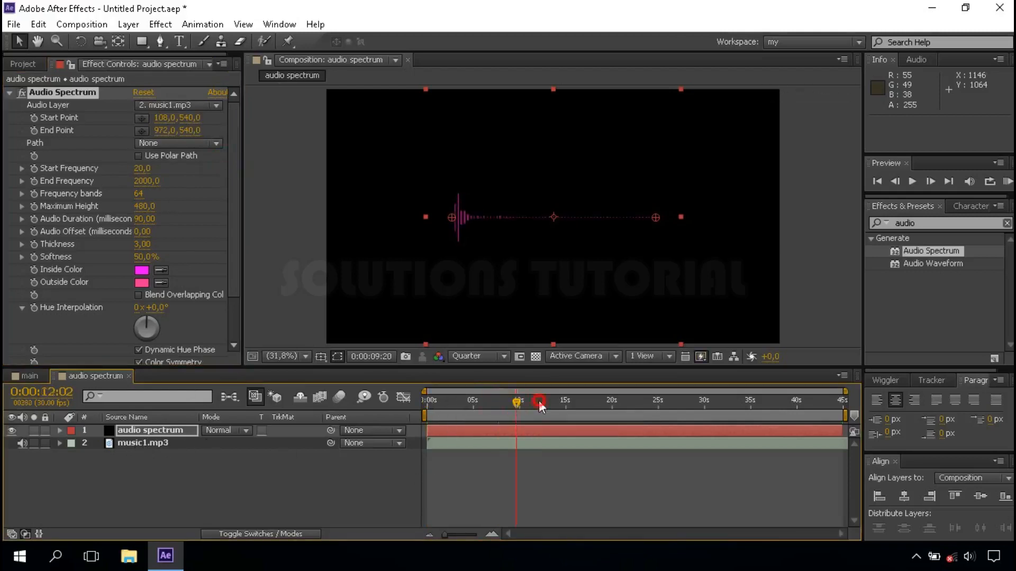
Check the audio spectrum at several times between about 7 and 21 seconds, ending at 0:00:21:12
{"action": "left_click", "coordinate": [488, 403]}
{"action": "left_click", "coordinate": [502, 403]}
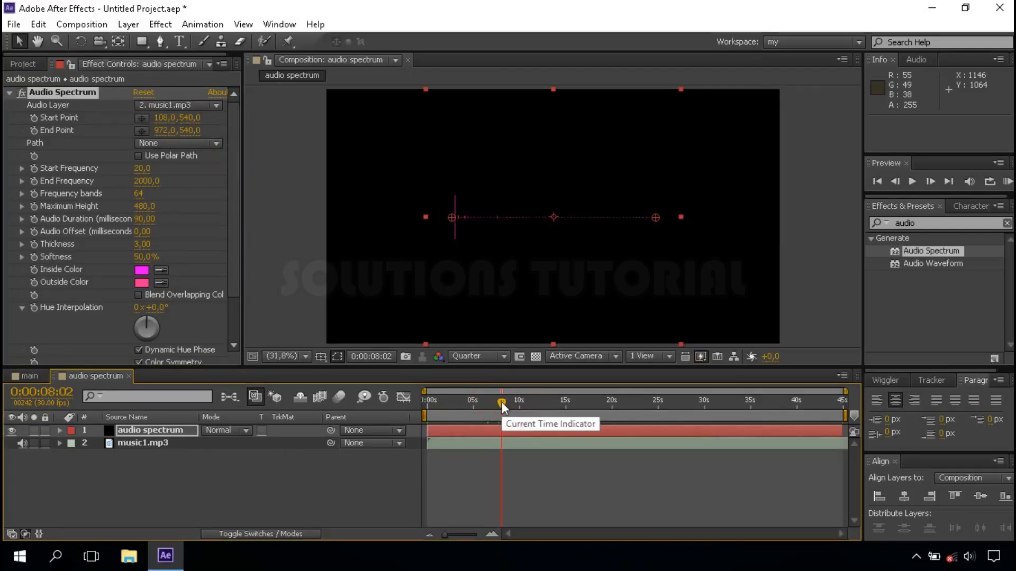
{"action": "left_click", "coordinate": [517, 402]}
{"action": "left_click", "coordinate": [556, 399]}
{"action": "left_click", "coordinate": [574, 400]}
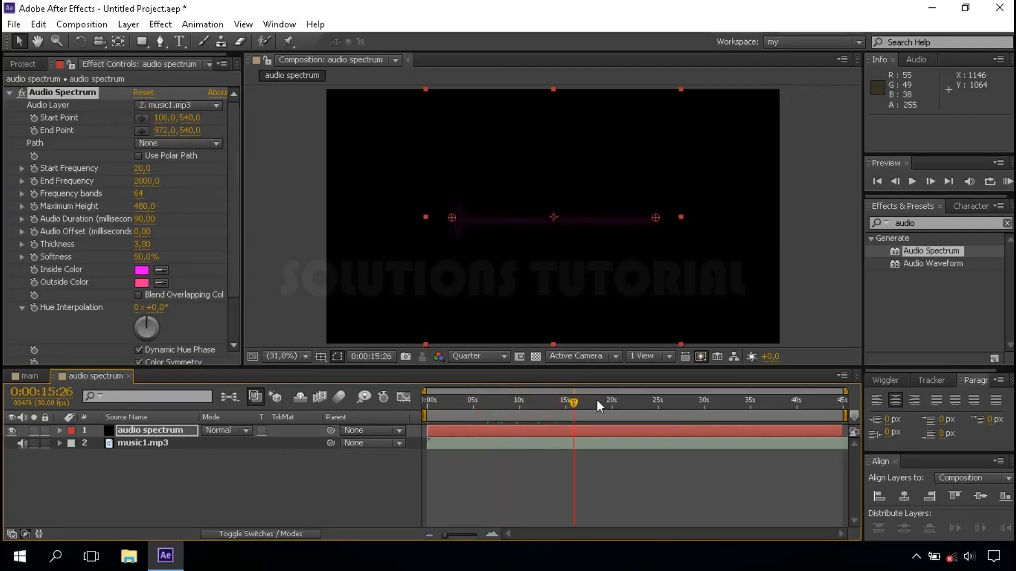
{"action": "left_click", "coordinate": [598, 400]}
{"action": "left_click", "coordinate": [609, 399]}
{"action": "left_click", "coordinate": [625, 400]}
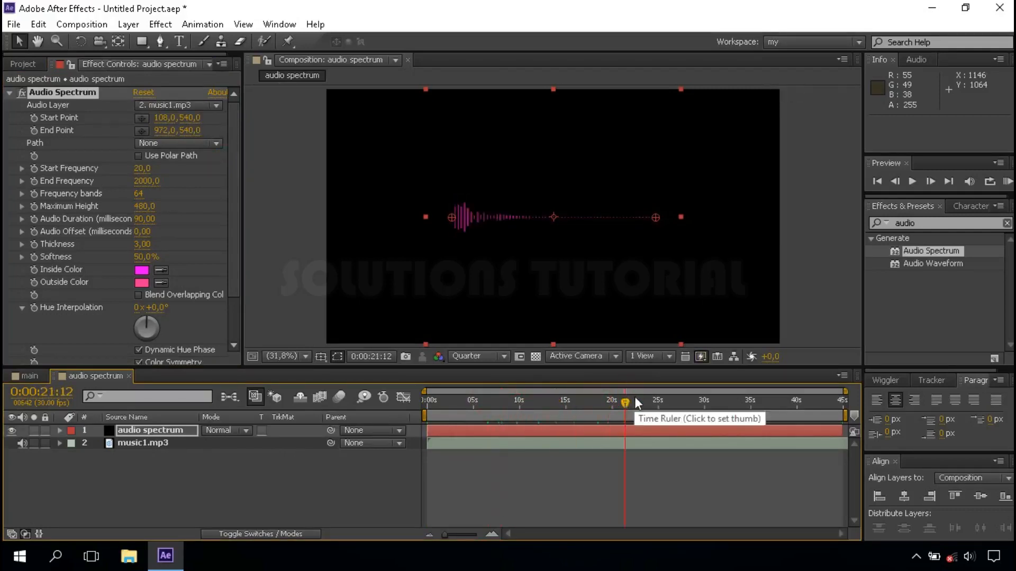
Set the composition preview resolution to Half and its magnification to 50%
{"action": "left_click", "coordinate": [497, 357]}
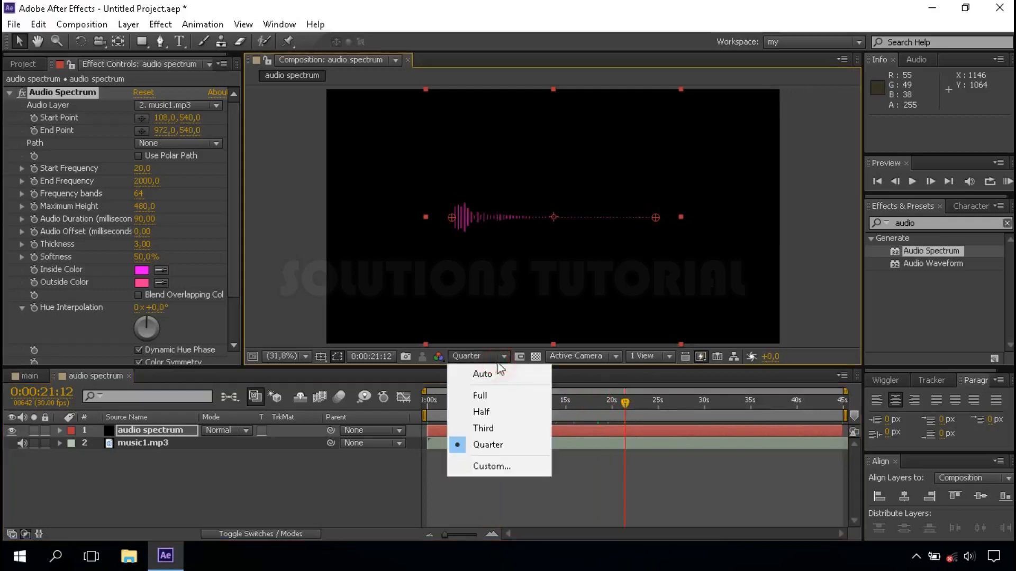
{"action": "left_click", "coordinate": [521, 420]}
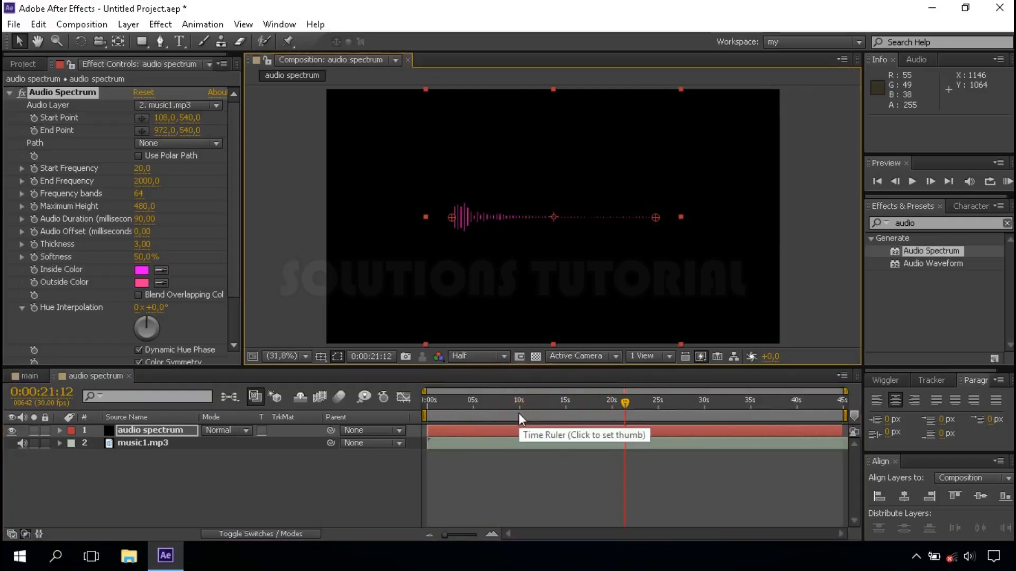
{"action": "scroll", "coordinate": [470, 221], "scroll_direction": "up", "scroll_amount": 3}
{"action": "scroll", "coordinate": [472, 223], "scroll_direction": "down", "scroll_amount": 3}
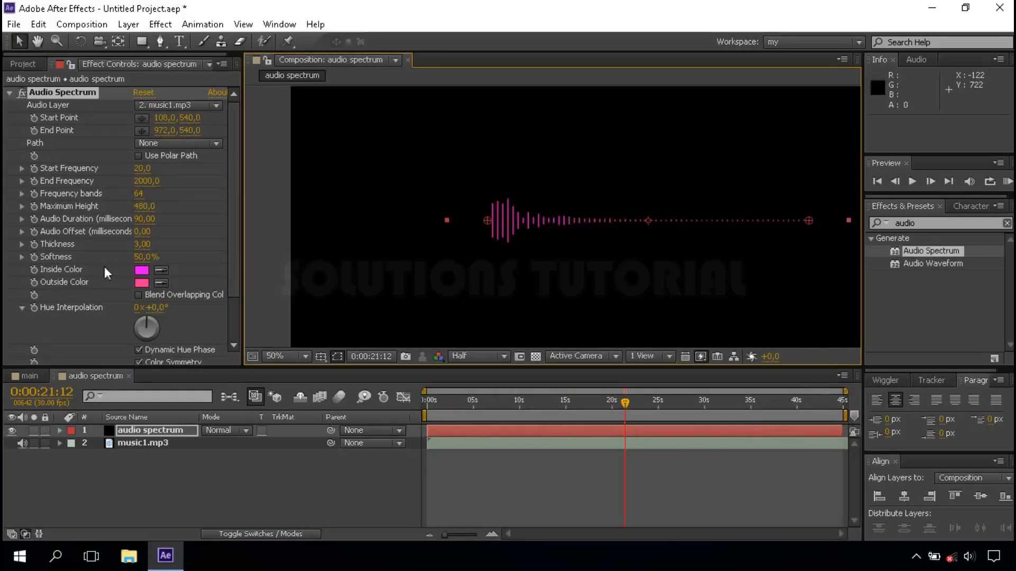
Set both the Inside Color and the Outside Color of the Audio Spectrum effect to white
{"action": "left_click", "coordinate": [142, 274]}
{"action": "left_click", "coordinate": [86, 294]}
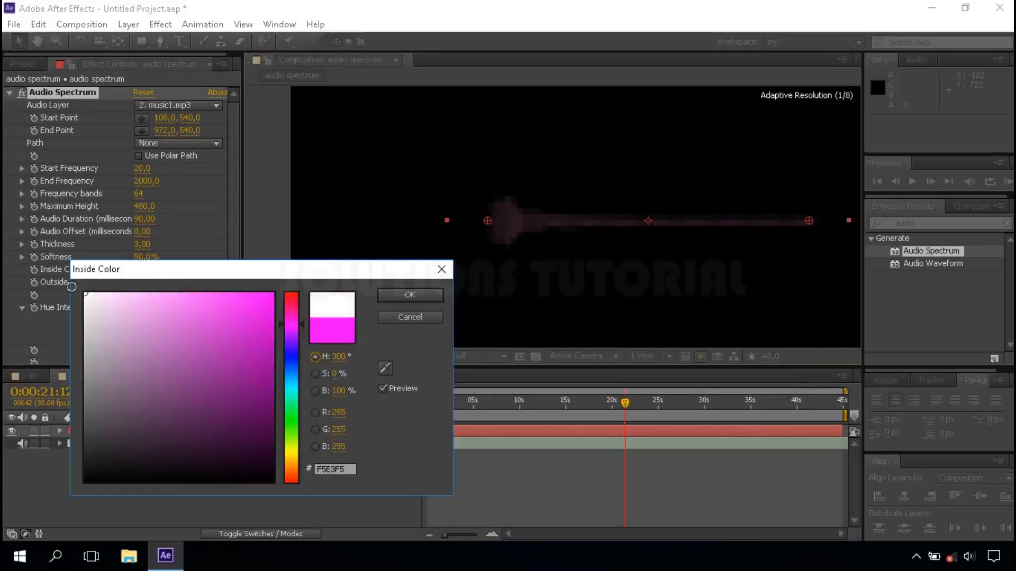
{"action": "left_click", "coordinate": [417, 296]}
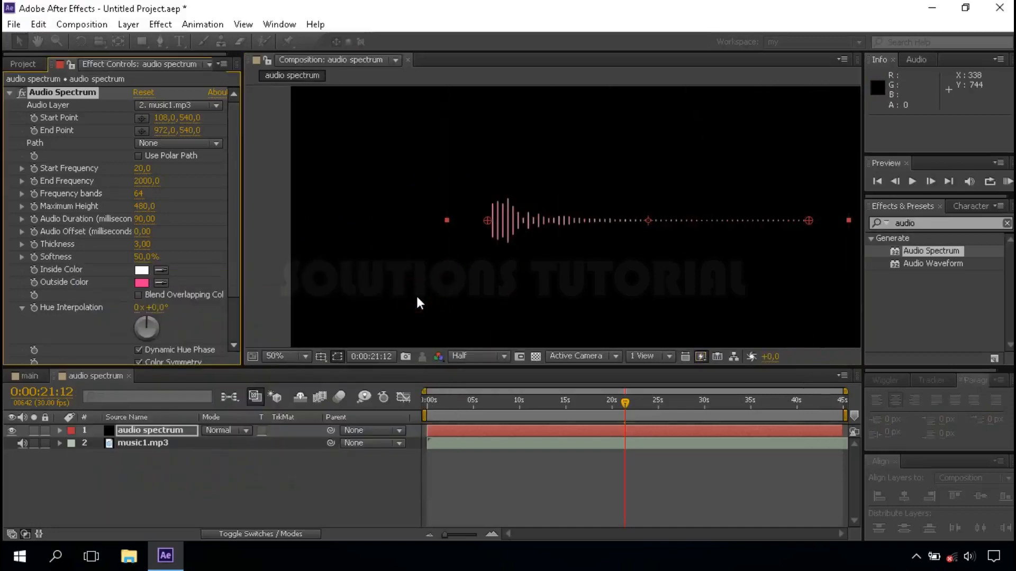
{"action": "left_click", "coordinate": [141, 282]}
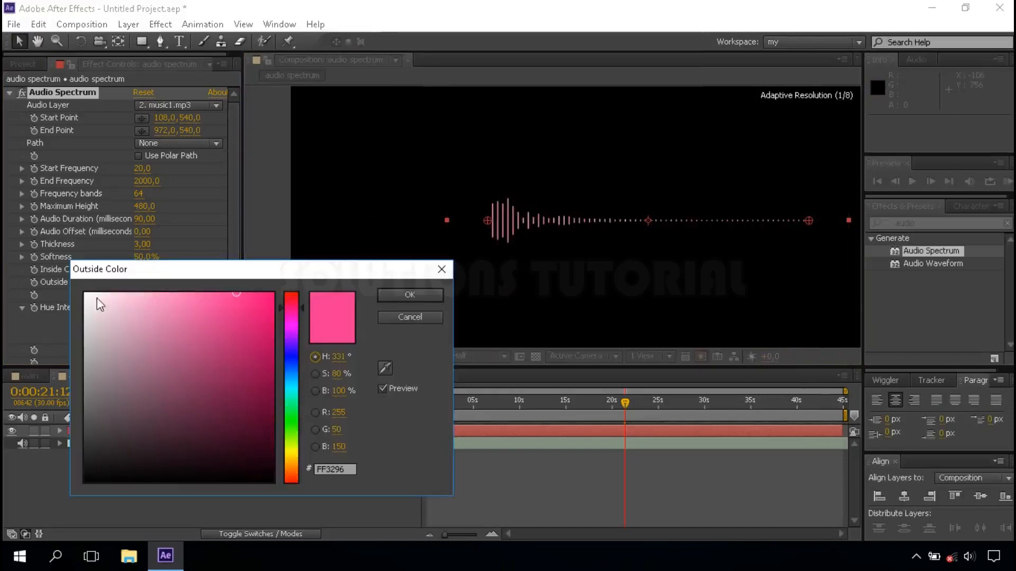
{"action": "left_click_drag", "start_coordinate": [90, 297], "coordinate": [75, 284]}
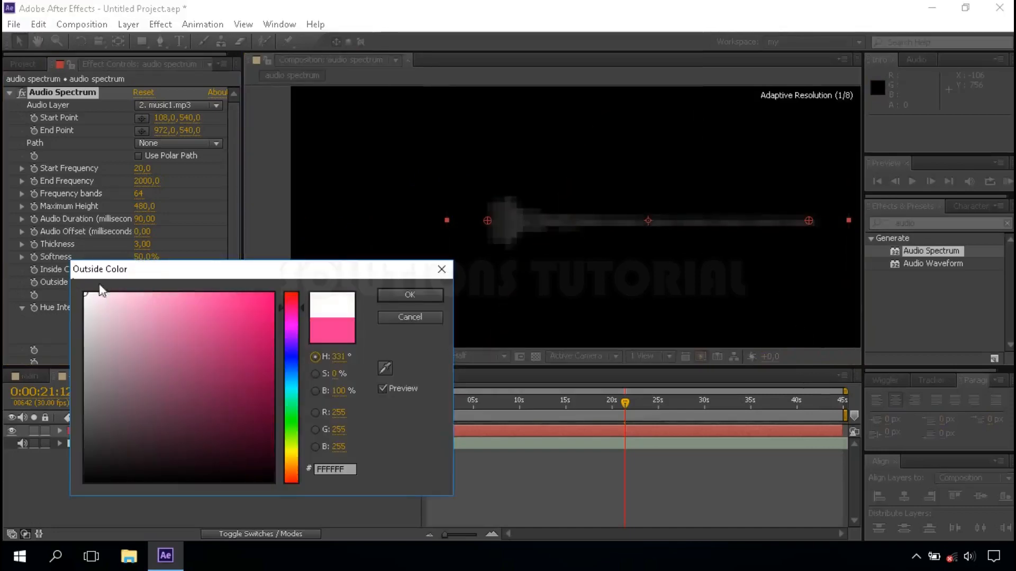
{"action": "left_click", "coordinate": [399, 295]}
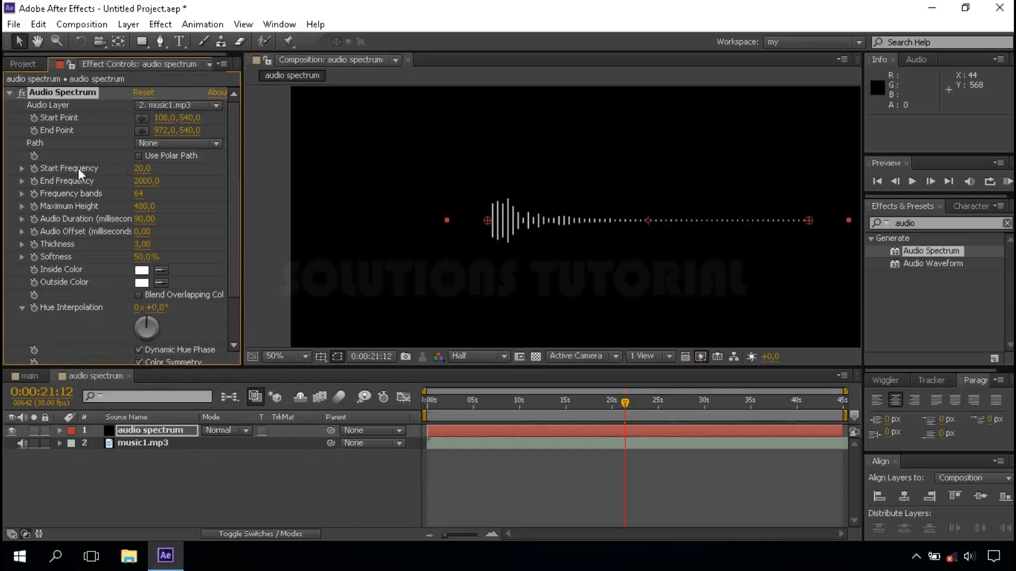
Set the Audio Spectrum effect's frequency bands to 700 and its end frequency to 1200
{"action": "left_click", "coordinate": [139, 193]}
{"action": "type", "text": "700"}
{"action": "key", "text": "Return"}
{"action": "left_click", "coordinate": [146, 181]}
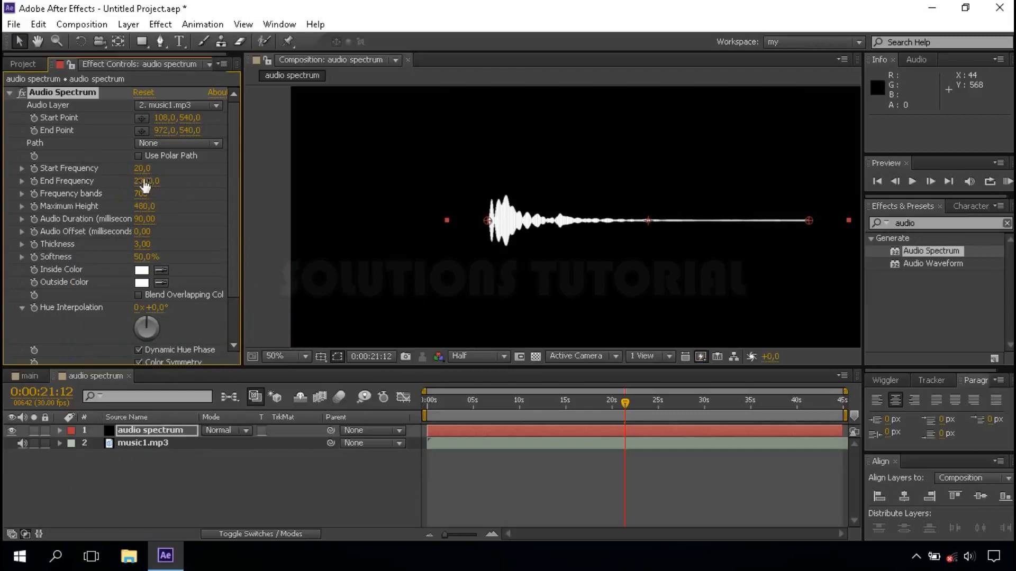
{"action": "type", "text": "1200"}
{"action": "key", "text": "Return"}
Limit the spectrum display to Side A in the effect's Side Options
{"action": "left_click_drag", "start_coordinate": [235, 277], "coordinate": [230, 310]}
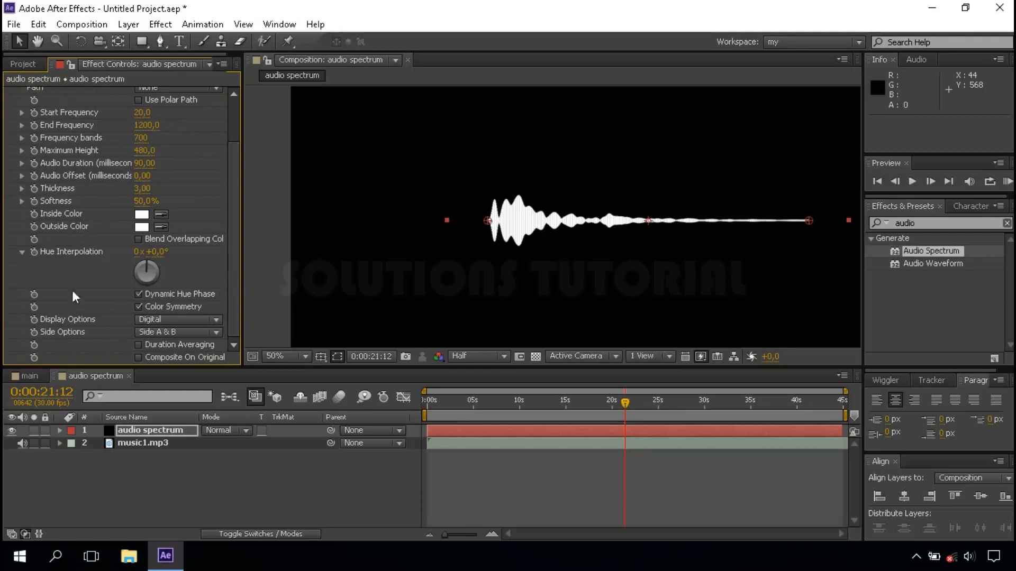
{"action": "left_click", "coordinate": [173, 333]}
{"action": "left_click", "coordinate": [207, 347]}
Duplicate the audio spectrum solid and set the upper copy's Display Options to Analog dots
{"action": "left_click", "coordinate": [164, 429]}
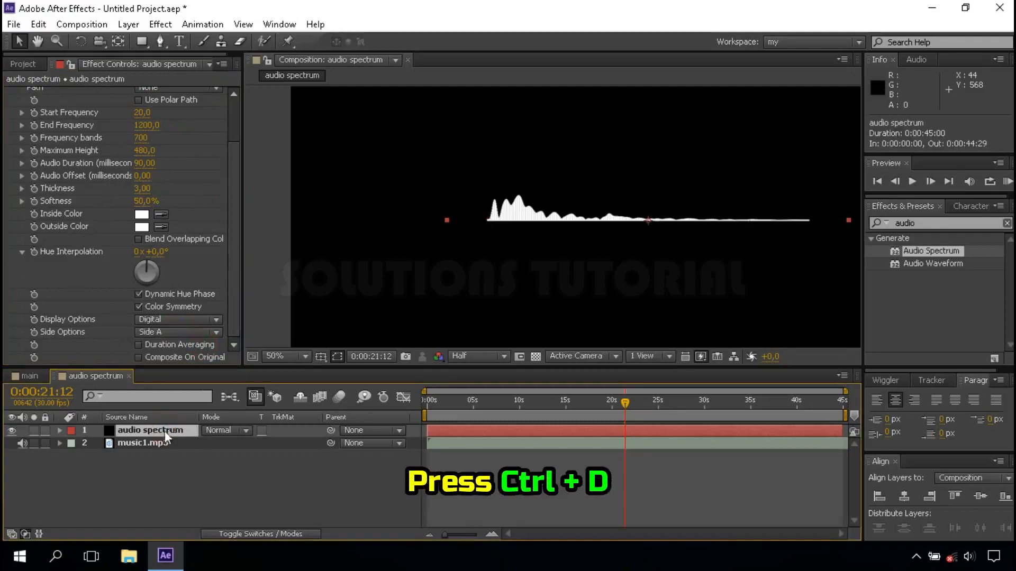
{"action": "key", "text": "ctrl+d"}
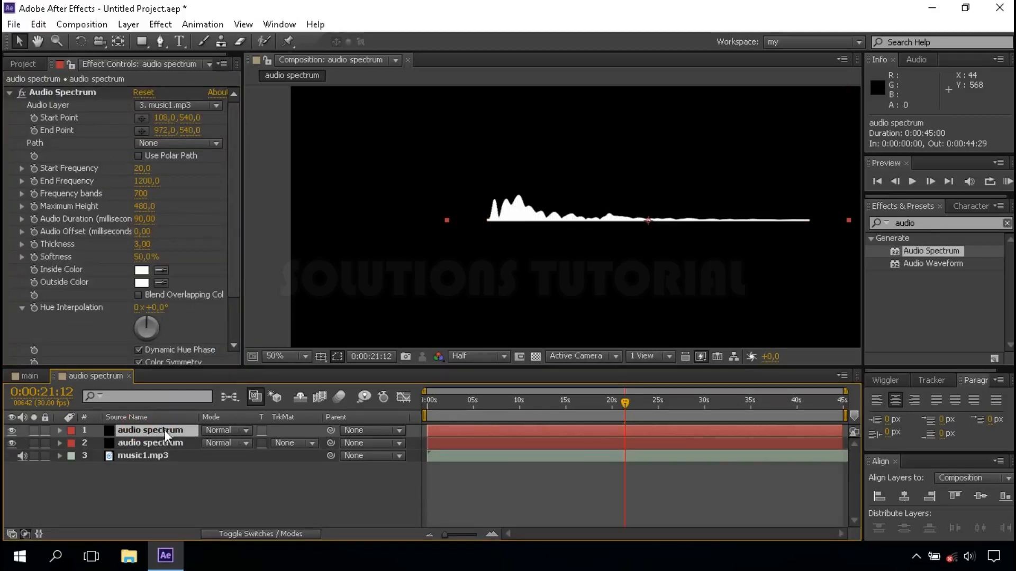
{"action": "scroll", "coordinate": [236, 268], "scroll_direction": "down", "scroll_amount": 3}
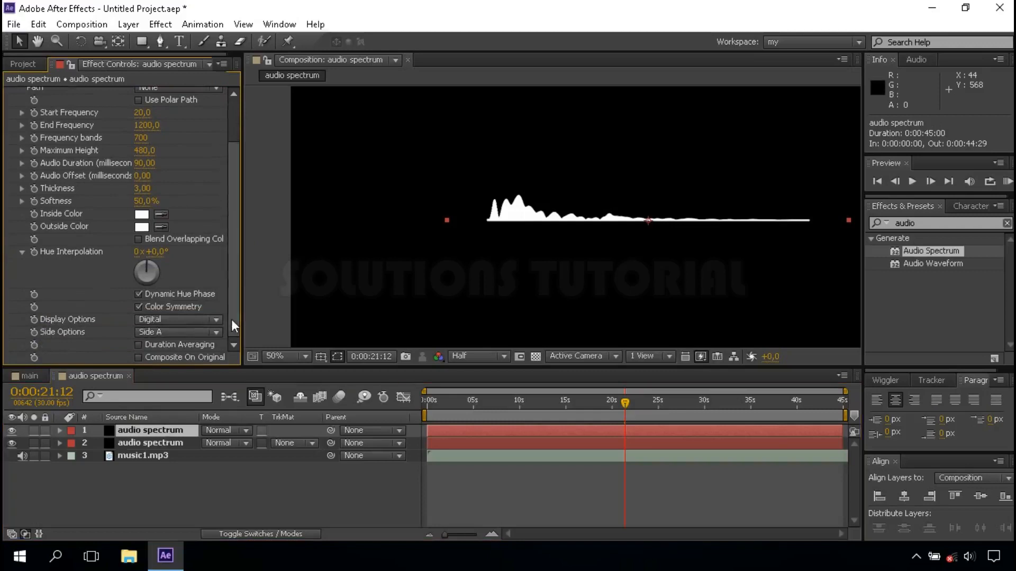
{"action": "left_click", "coordinate": [165, 321]}
{"action": "left_click", "coordinate": [208, 371]}
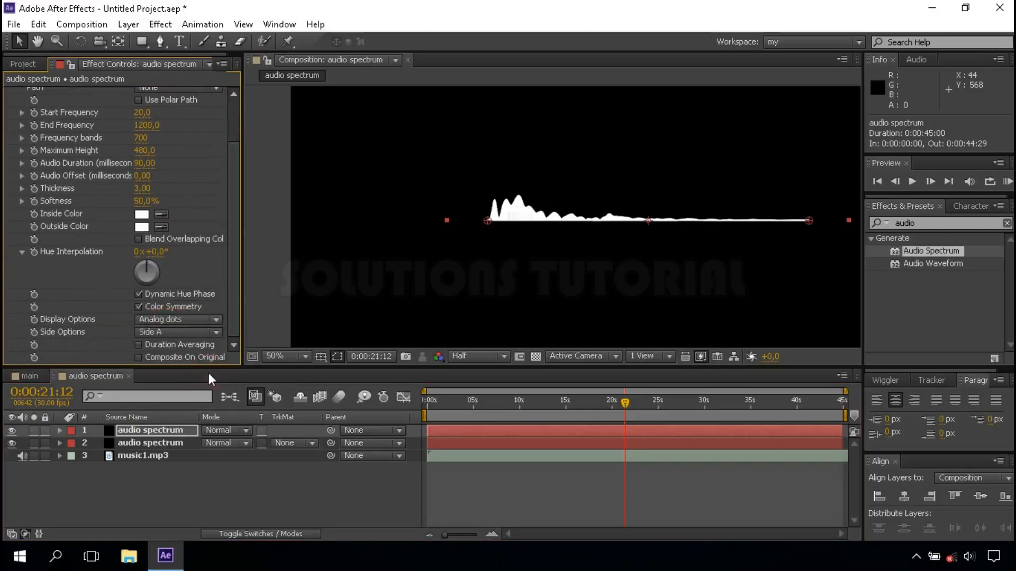
Try maximum heights of 1300 and 1100 for the dotted spectrum copy, settling on 1000
{"action": "left_click", "coordinate": [141, 151]}
{"action": "type", "text": "1"}
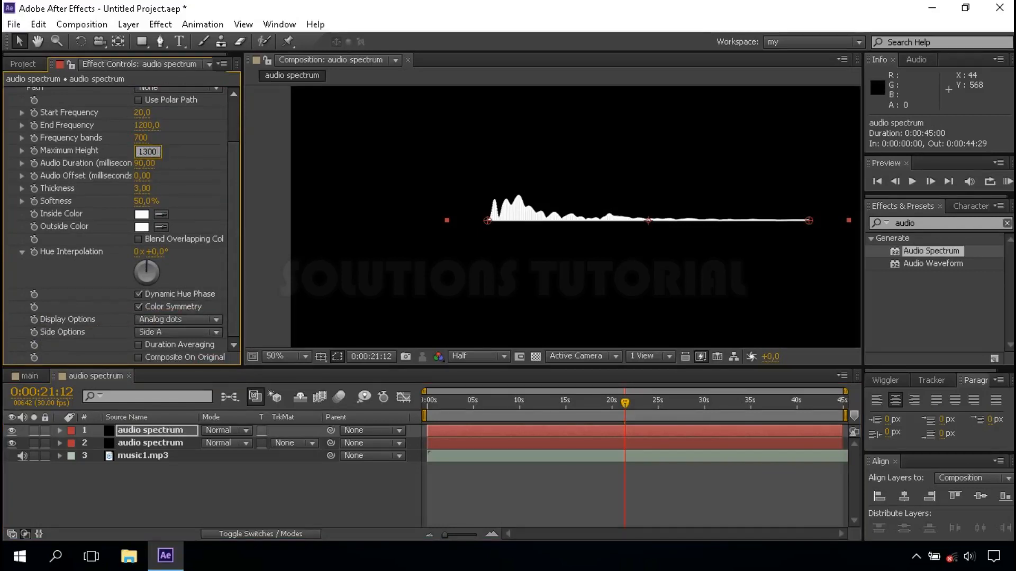
{"action": "type", "text": "300"}
{"action": "key", "text": "Return"}
{"action": "left_click", "coordinate": [147, 152]}
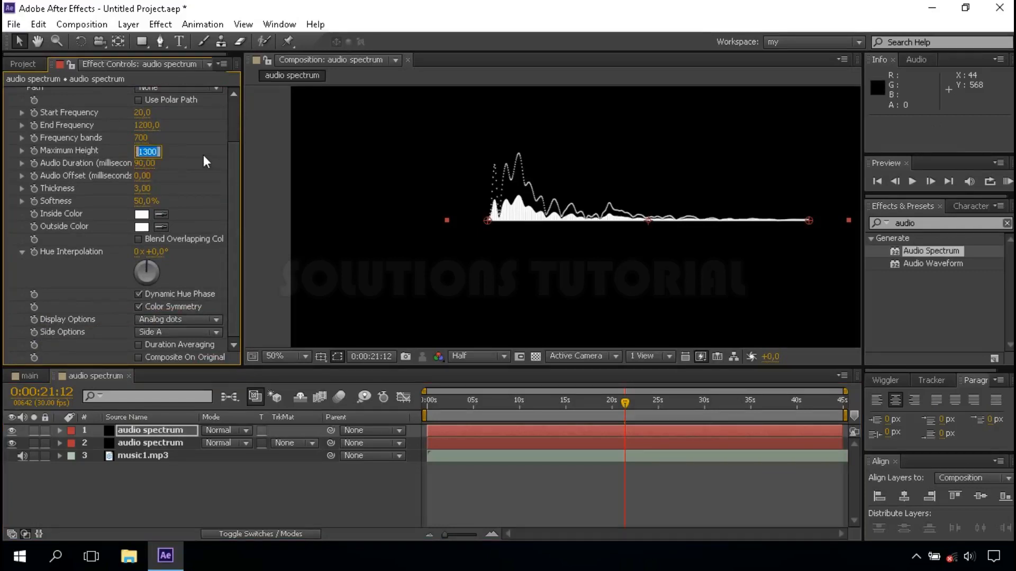
{"action": "type", "text": "1100"}
{"action": "key", "text": "Return"}
{"action": "left_click", "coordinate": [147, 152]}
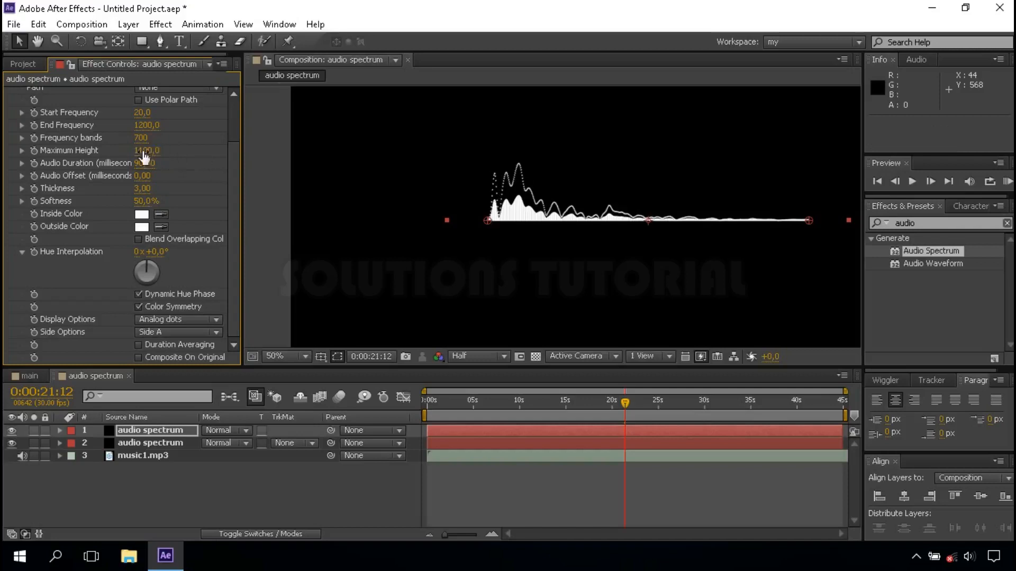
{"action": "type", "text": "100"}
{"action": "key", "text": "Return"}
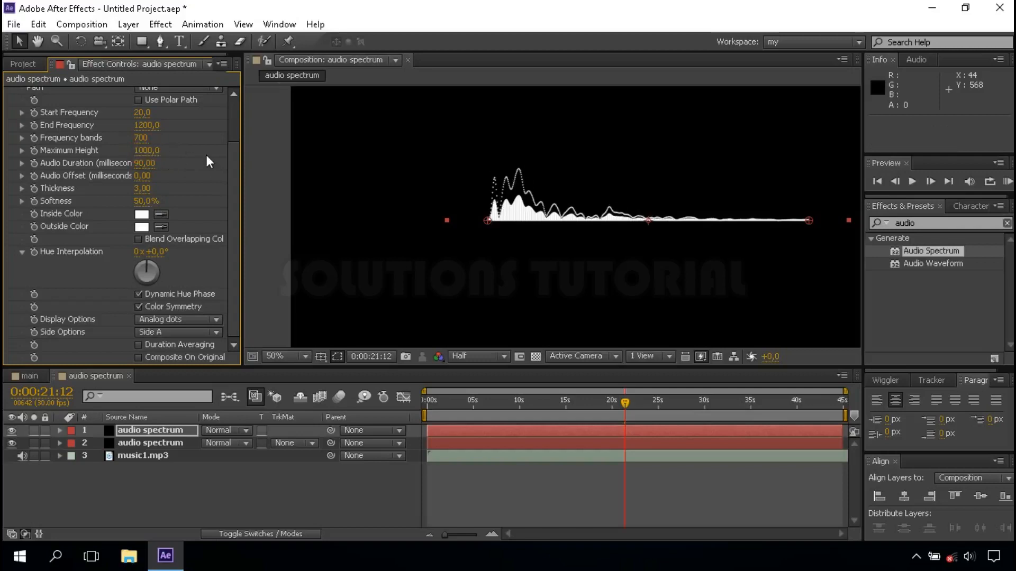
Set the dotted spectrum's frequency bands to 500 and thickness to 1.50, and fit the composition view up to 100%
{"action": "type", "text": "500"}
{"action": "left_click", "coordinate": [144, 188]}
{"action": "key", "text": "Return"}
{"action": "left_click", "coordinate": [306, 356]}
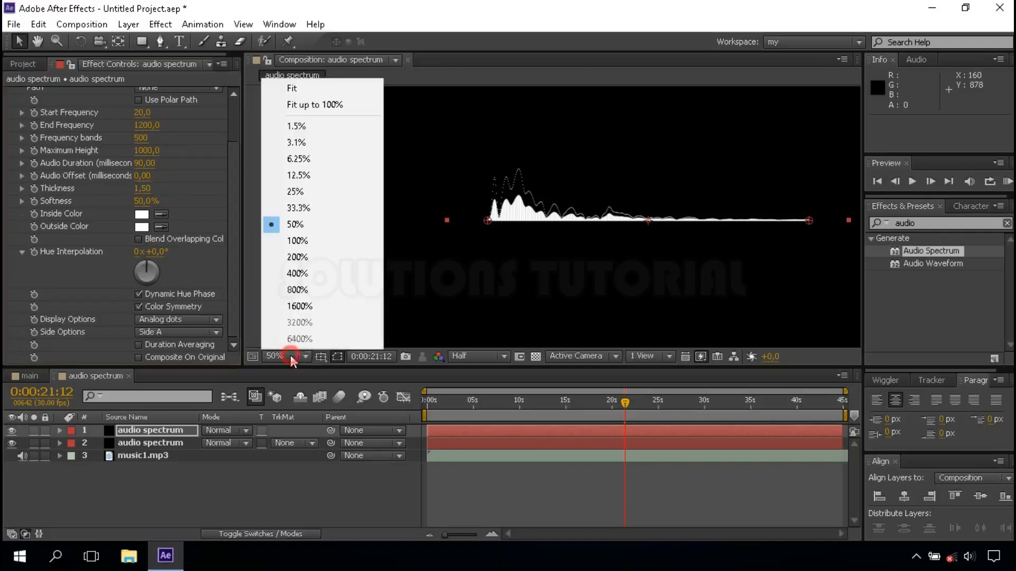
{"action": "left_click", "coordinate": [332, 106]}
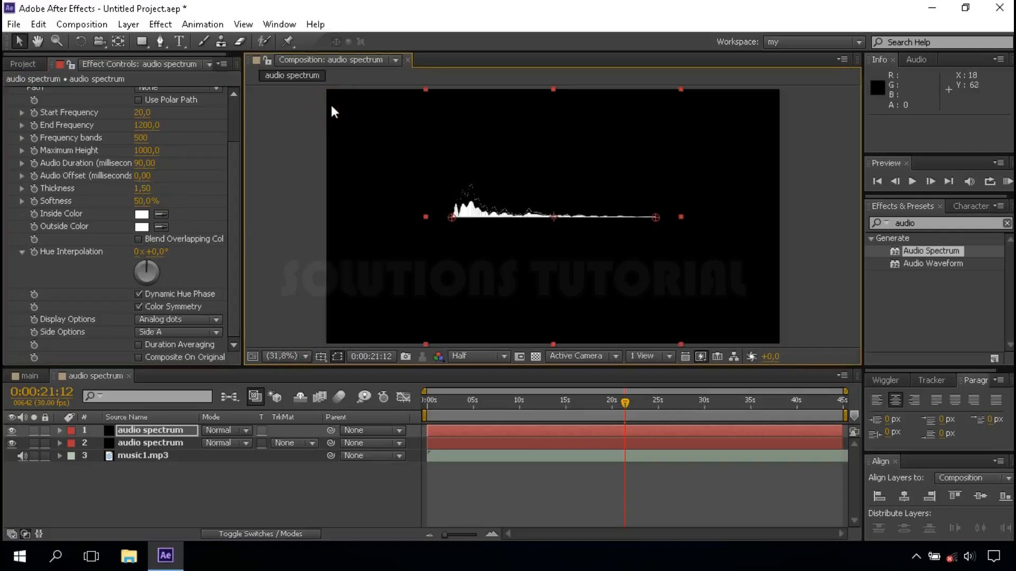
Close the audio spectrum composition and add it to the main composition as a layer above floor
{"action": "left_click", "coordinate": [129, 375]}
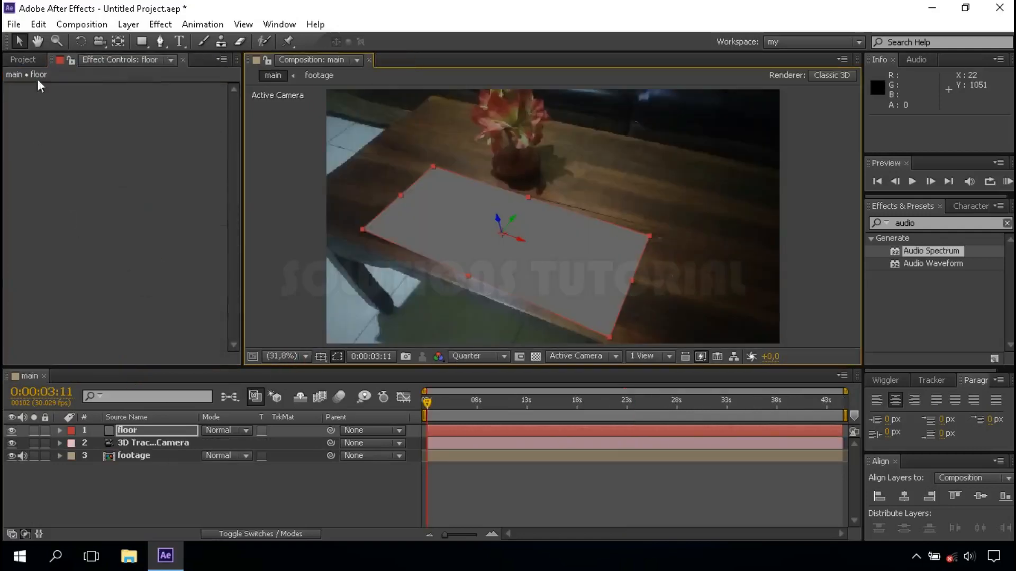
{"action": "left_click", "coordinate": [23, 60]}
{"action": "left_click", "coordinate": [78, 190]}
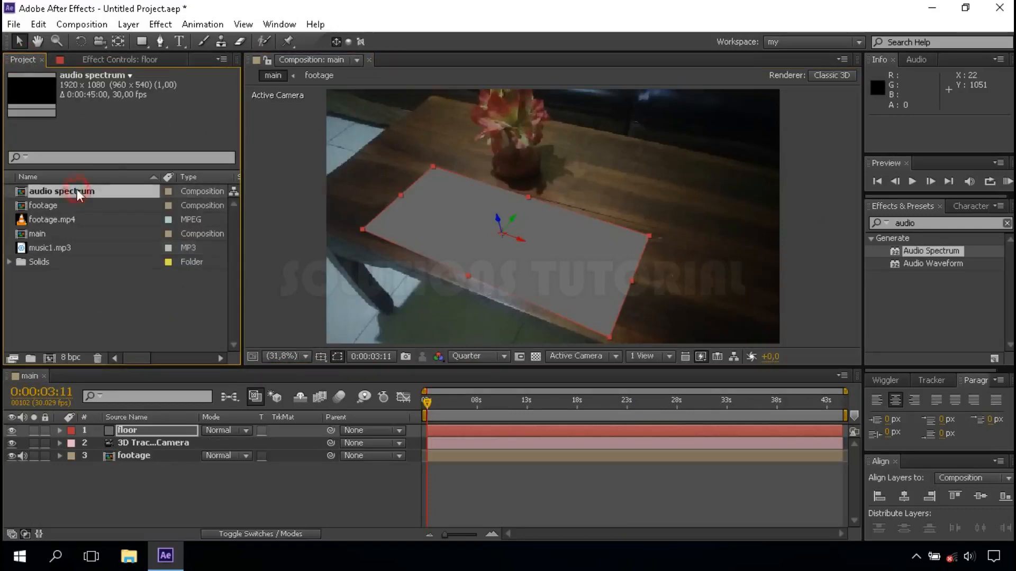
{"action": "left_click_drag", "start_coordinate": [78, 192], "coordinate": [157, 428]}
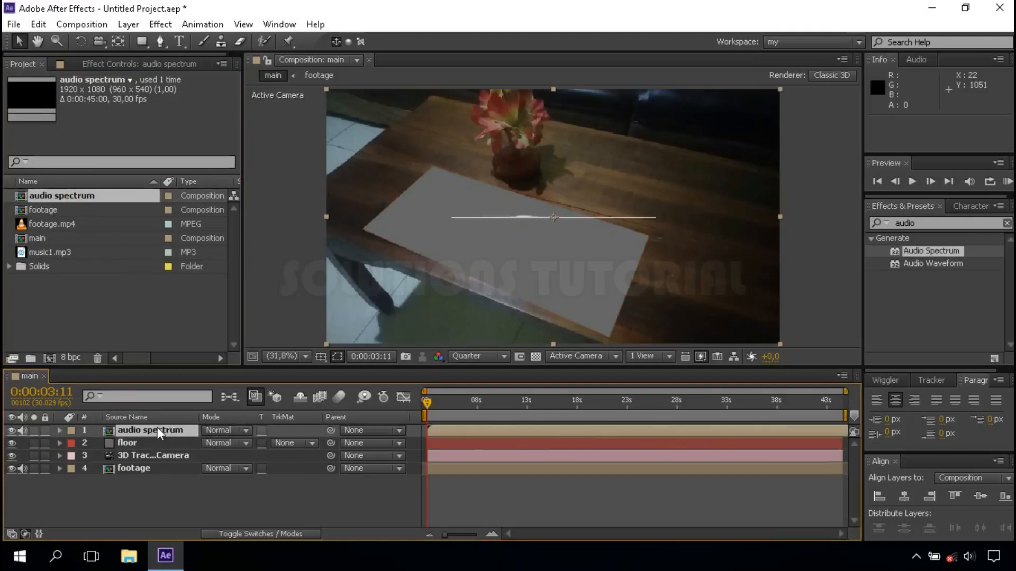
Move the current time of the main composition to 0:00:14:13, where the spectrum can be judged over the floor
{"action": "left_click", "coordinate": [549, 404]}
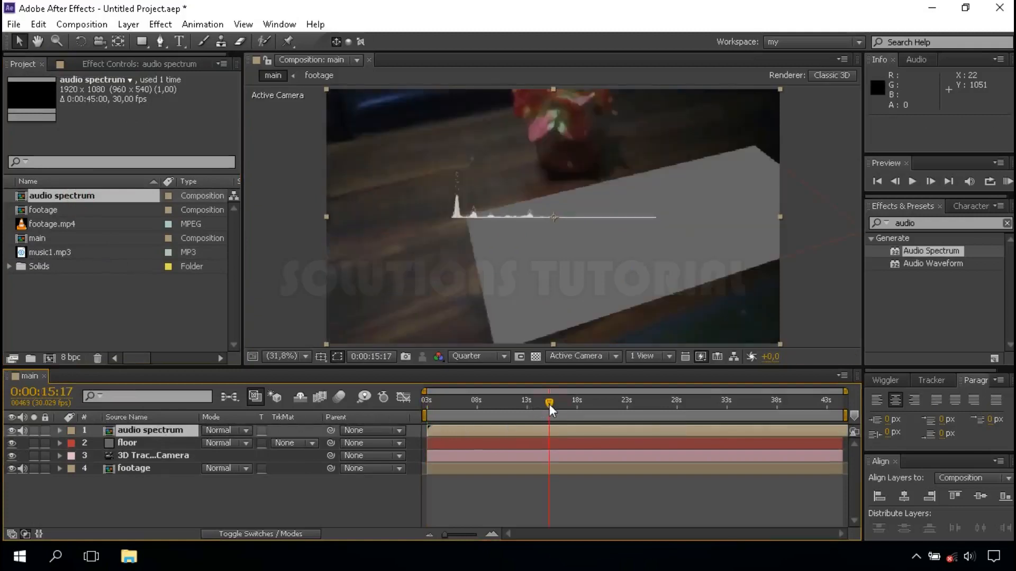
{"action": "left_click", "coordinate": [541, 403]}
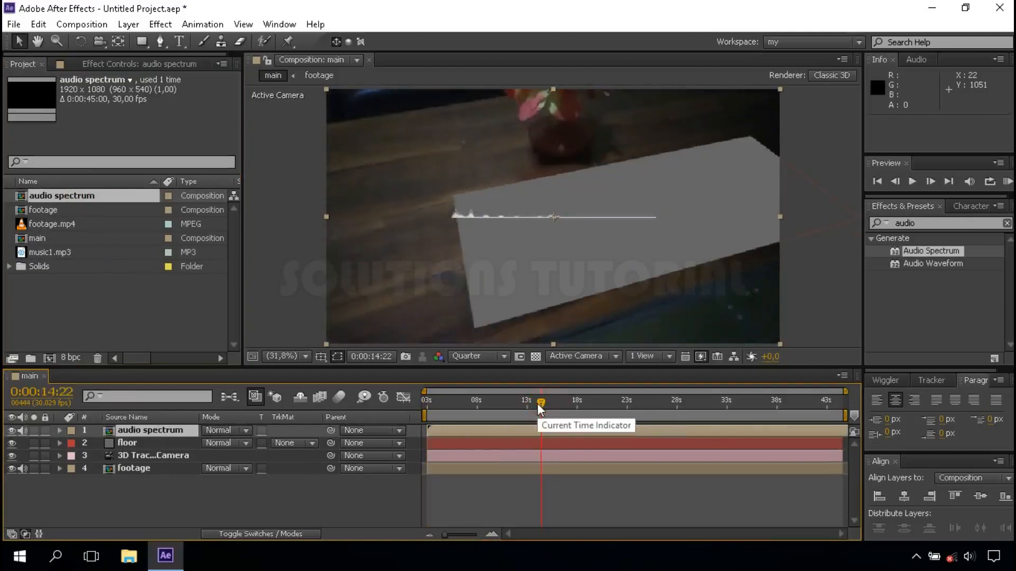
{"action": "left_click", "coordinate": [536, 401]}
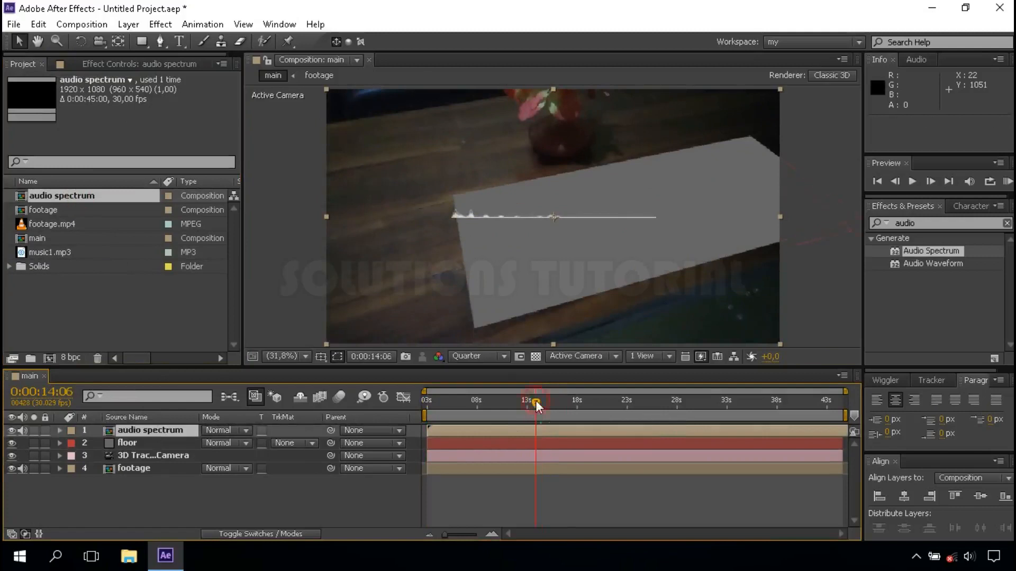
{"action": "left_click", "coordinate": [487, 534]}
{"action": "left_click_drag", "start_coordinate": [557, 535], "coordinate": [525, 532]}
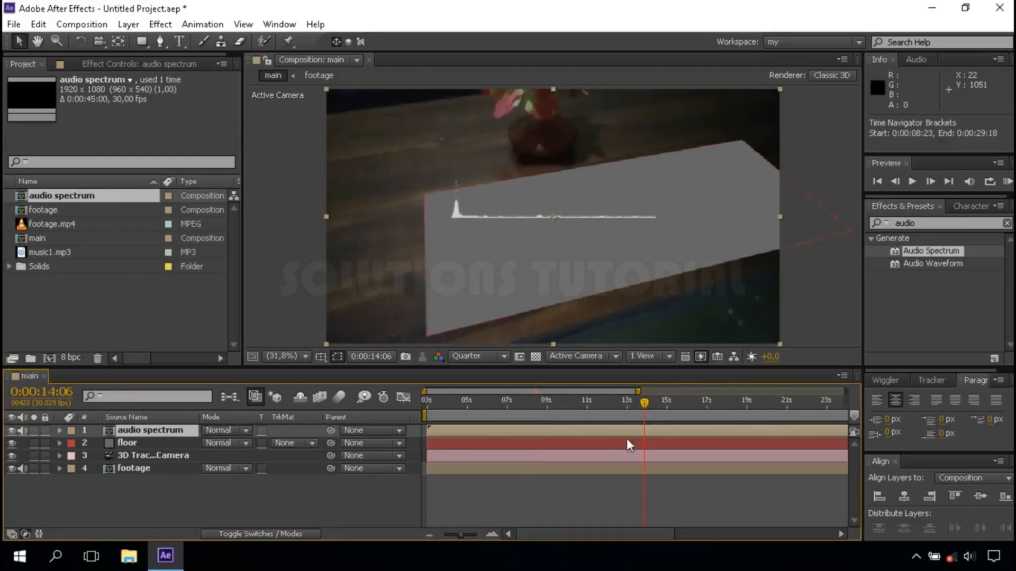
{"action": "left_click", "coordinate": [650, 402]}
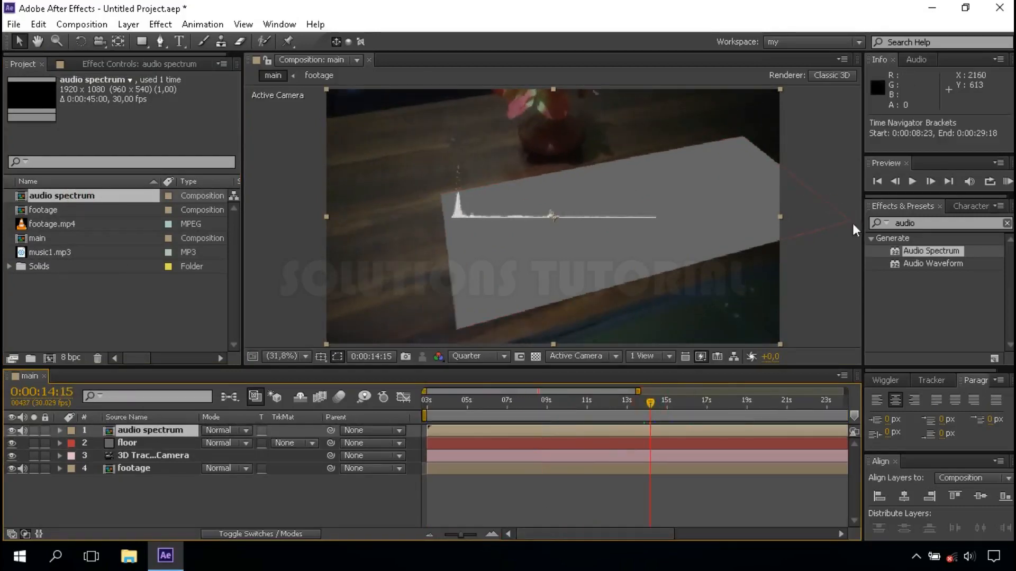
{"action": "left_click", "coordinate": [895, 183]}
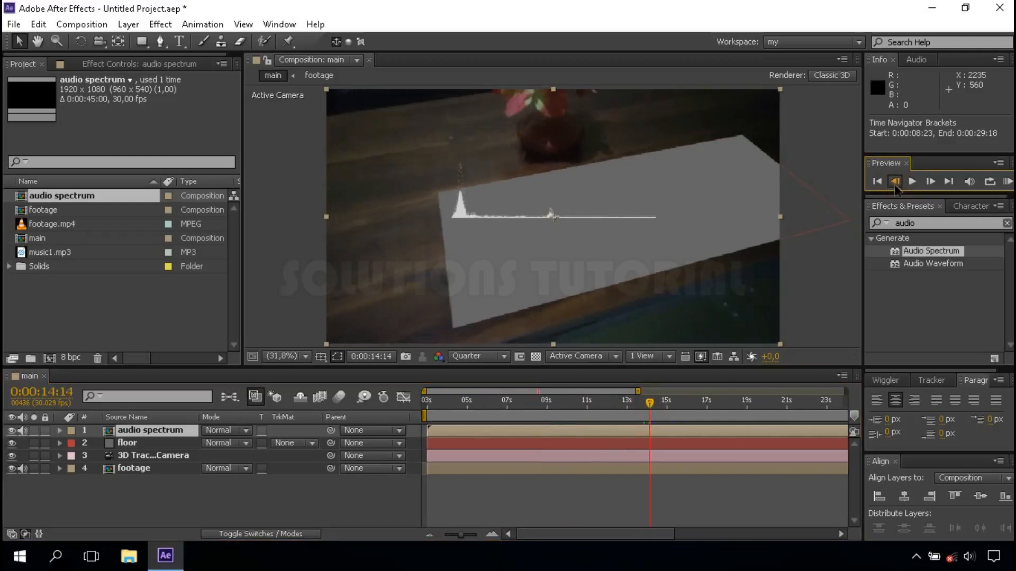
{"action": "left_click", "coordinate": [895, 183]}
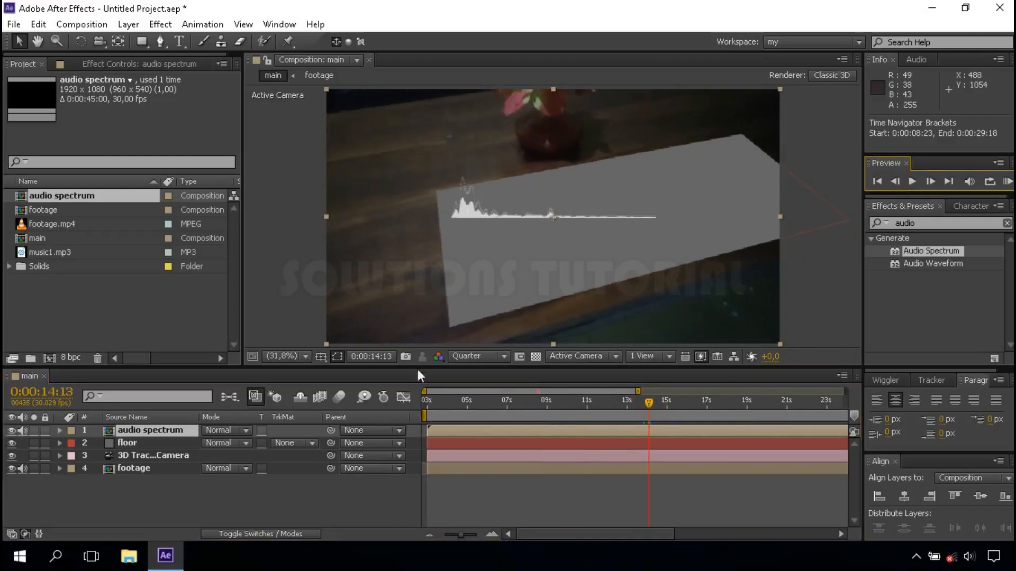
Set the main composition's preview resolution to Half and show the layer switches instead of the modes
{"action": "left_click", "coordinate": [465, 356]}
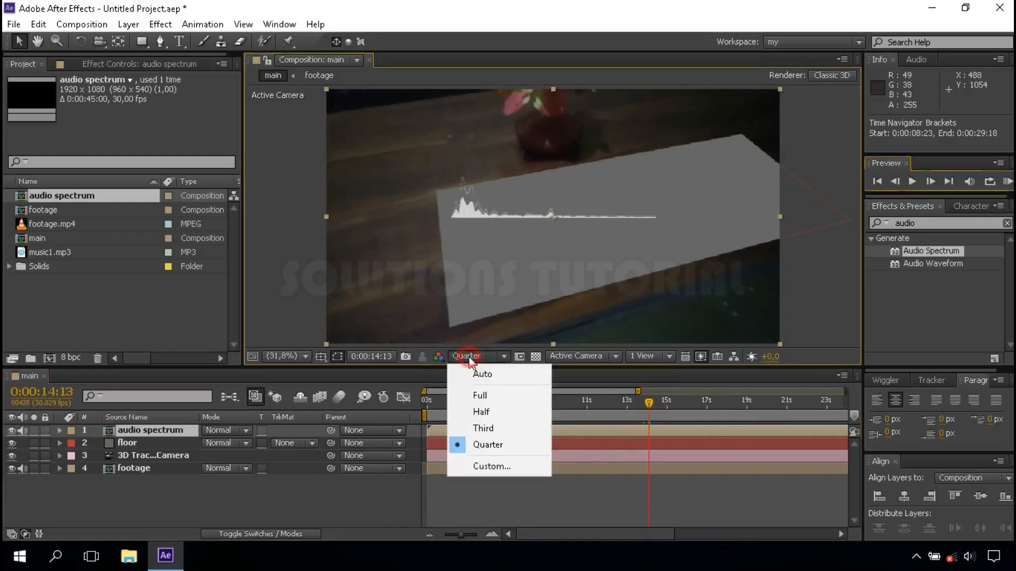
{"action": "left_click", "coordinate": [469, 412]}
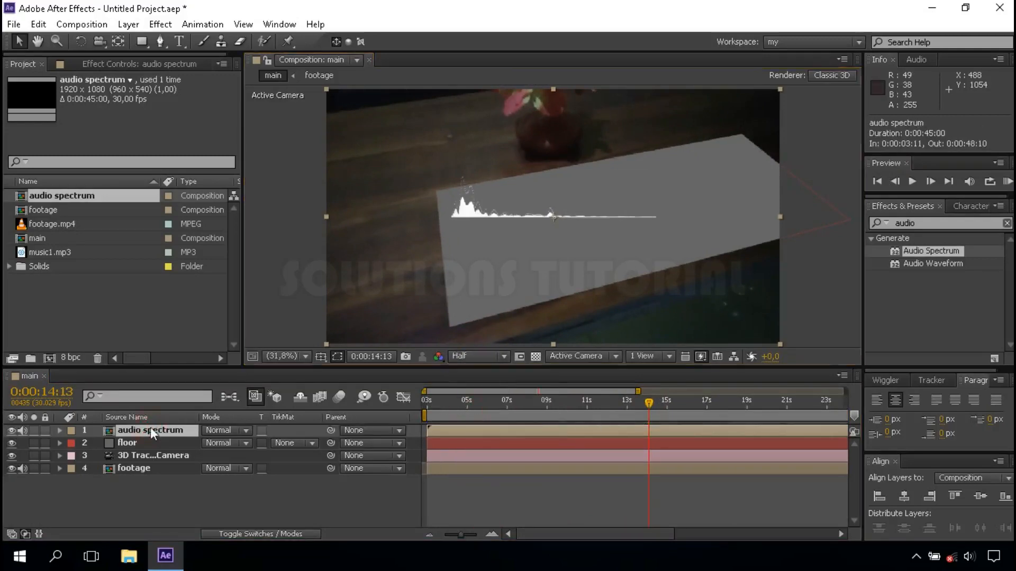
{"action": "left_click", "coordinate": [259, 534]}
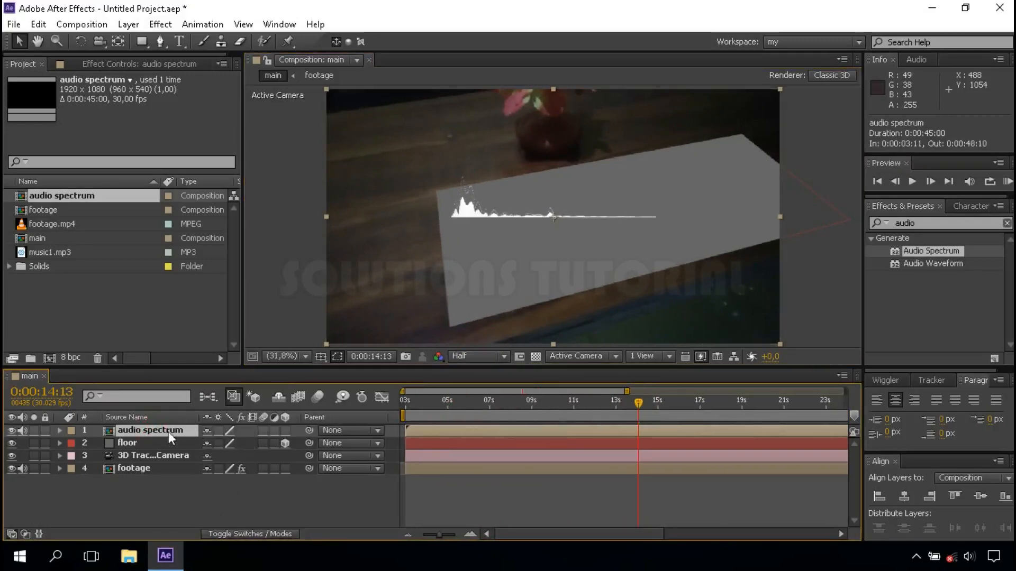
Make the audio spectrum layer 3D and parent it to floor so that it snaps to the floor's position and orientation
{"action": "left_click", "coordinate": [284, 430]}
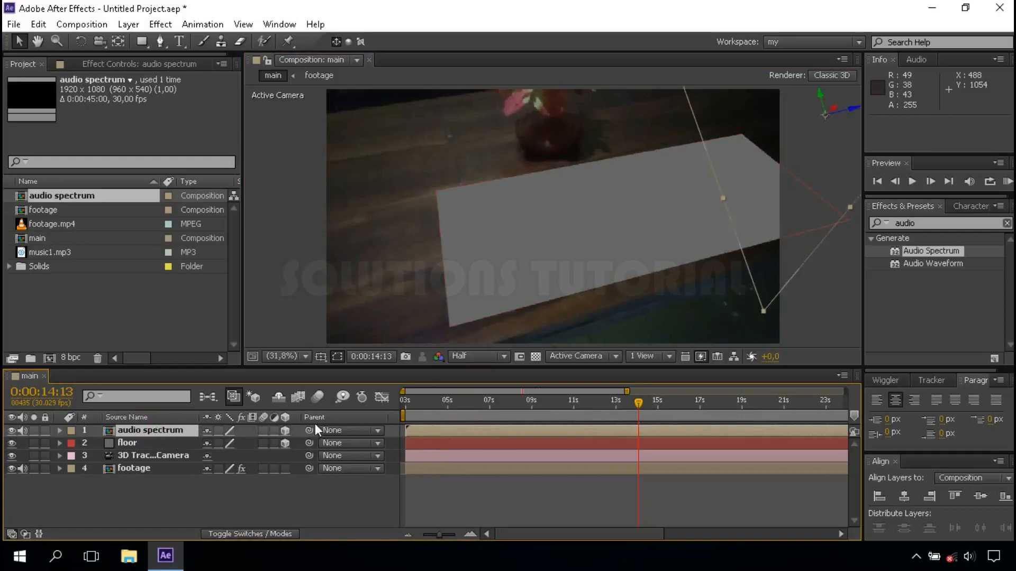
{"action": "left_click_drag", "start_coordinate": [309, 429], "coordinate": [151, 443]}
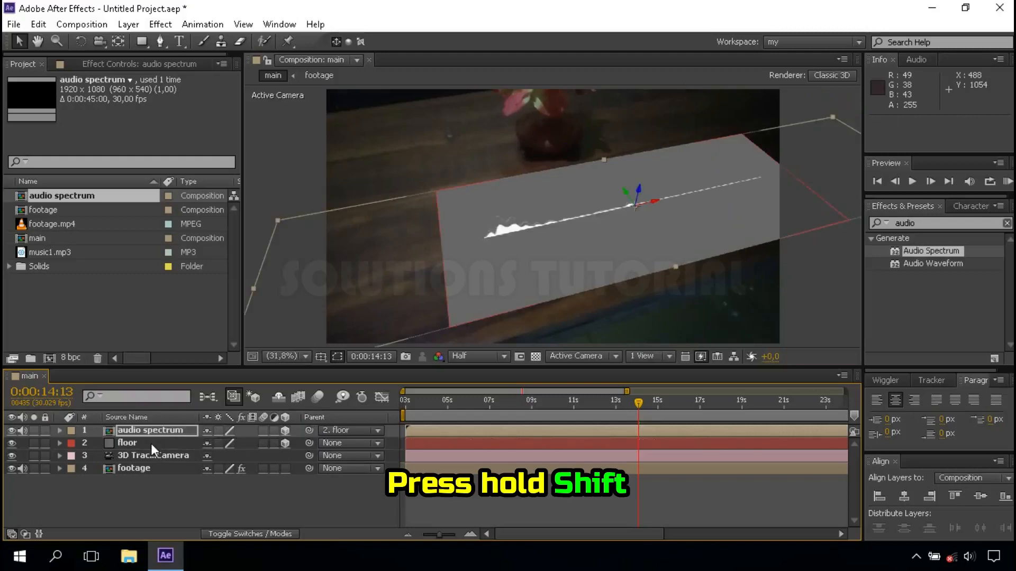
{"action": "left_click", "coordinate": [654, 202]}
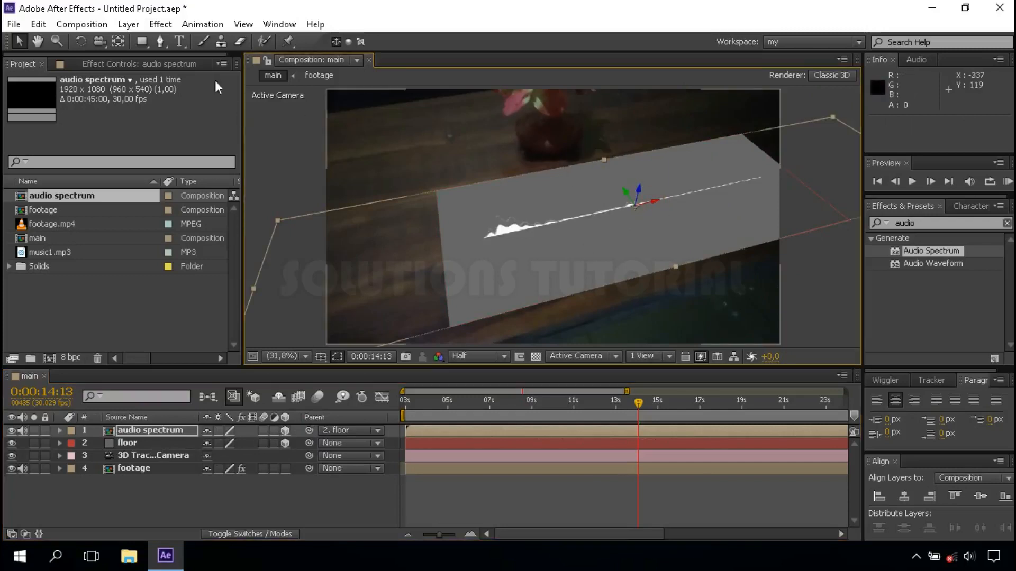
Rotate the audio spectrum layer about its X axis so it stands up from the floor plane, and undo the last rotation
{"action": "left_click", "coordinate": [81, 40]}
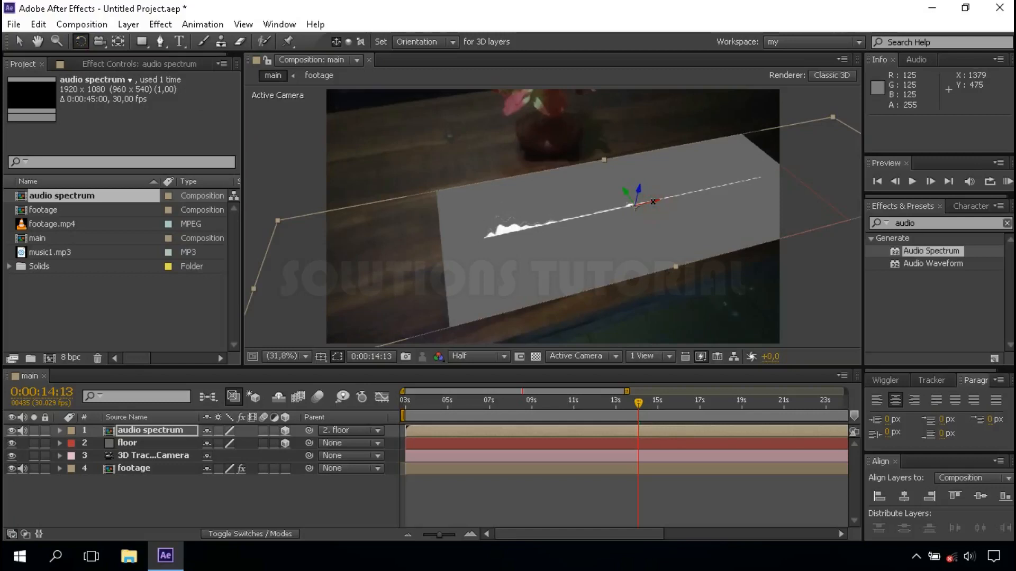
{"action": "left_click_drag", "start_coordinate": [653, 201], "coordinate": [660, 224]}
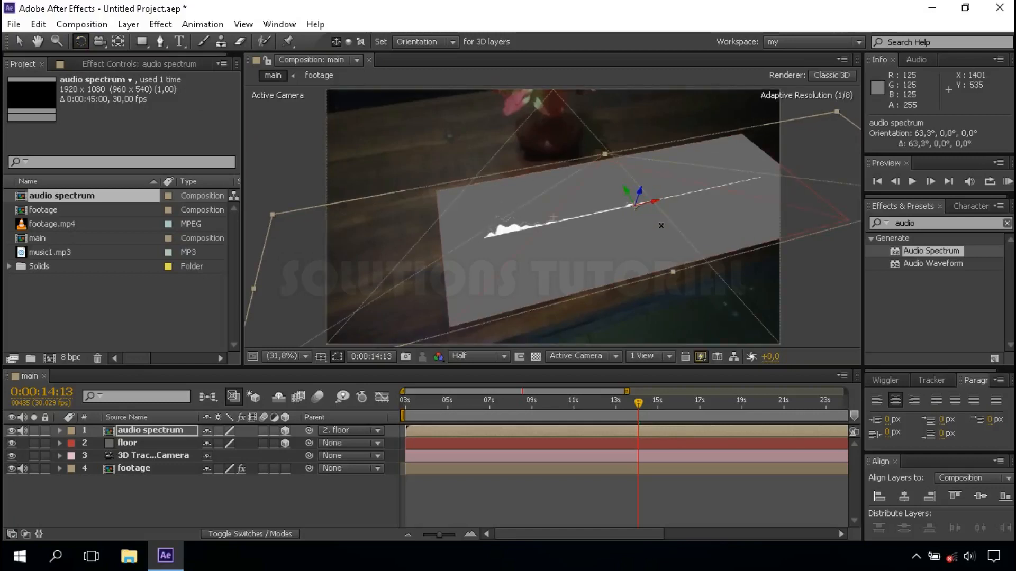
{"action": "left_click_drag", "start_coordinate": [655, 203], "coordinate": [656, 211]}
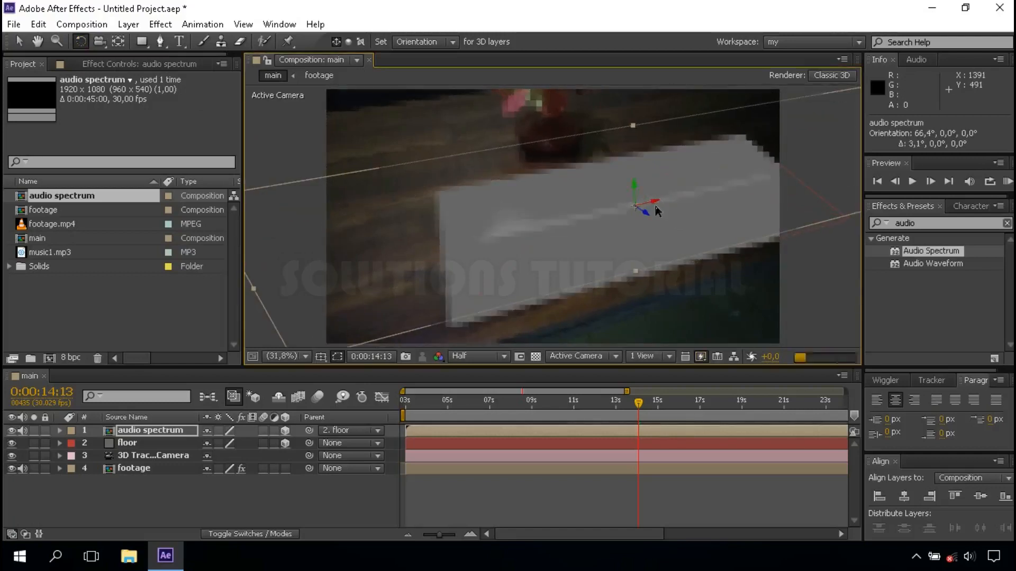
{"action": "scroll", "coordinate": [656, 210], "scroll_direction": "up", "scroll_amount": 2}
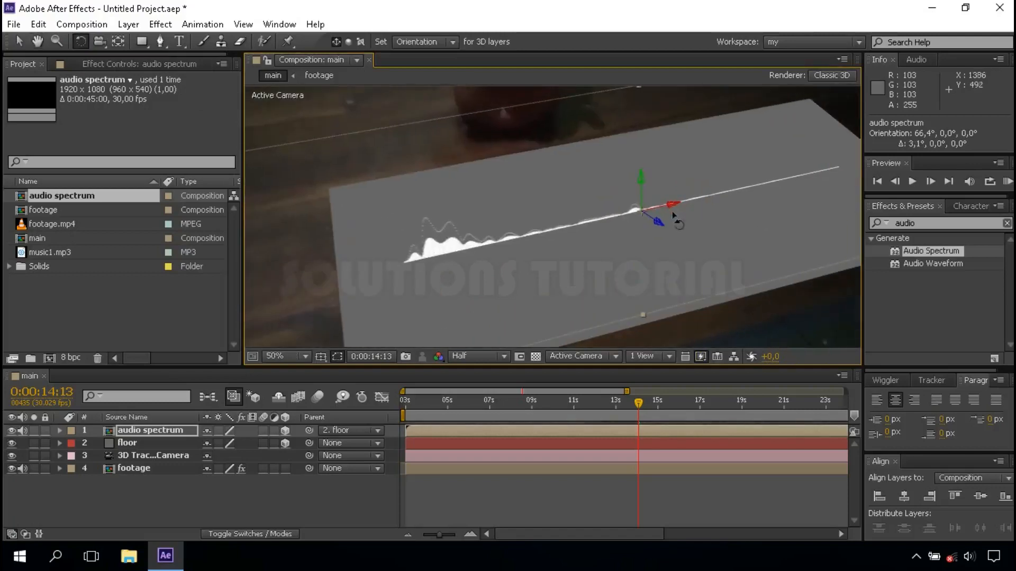
{"action": "left_click_drag", "start_coordinate": [671, 205], "coordinate": [673, 209]}
{"action": "key", "text": "ctrl+z"}
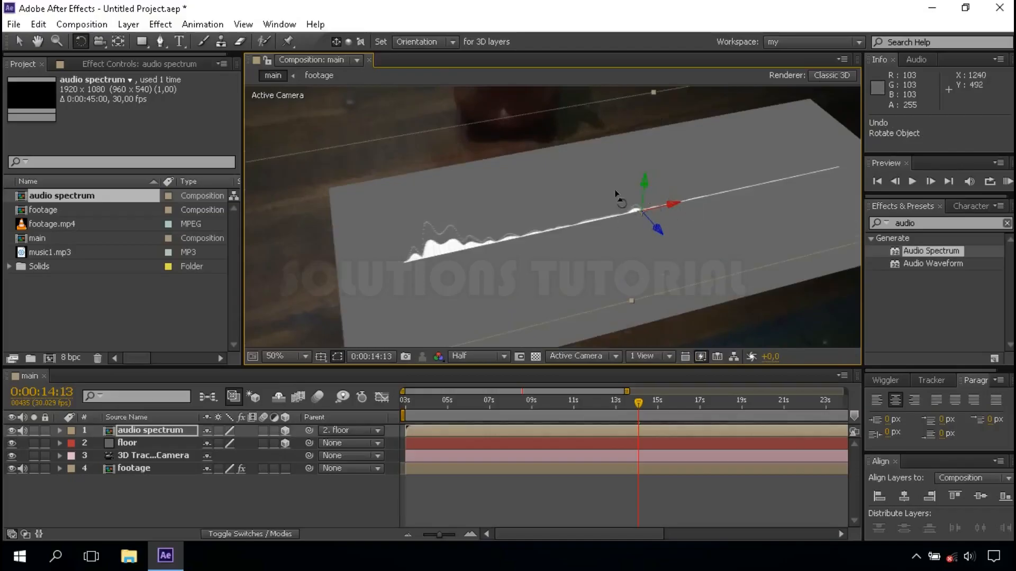
Scale the audio spectrum layer to 84% in width and 223% in height, and fit the composition view up to 100%
{"action": "left_click", "coordinate": [19, 41]}
{"action": "scroll", "coordinate": [579, 191], "scroll_direction": "down", "scroll_amount": 2}
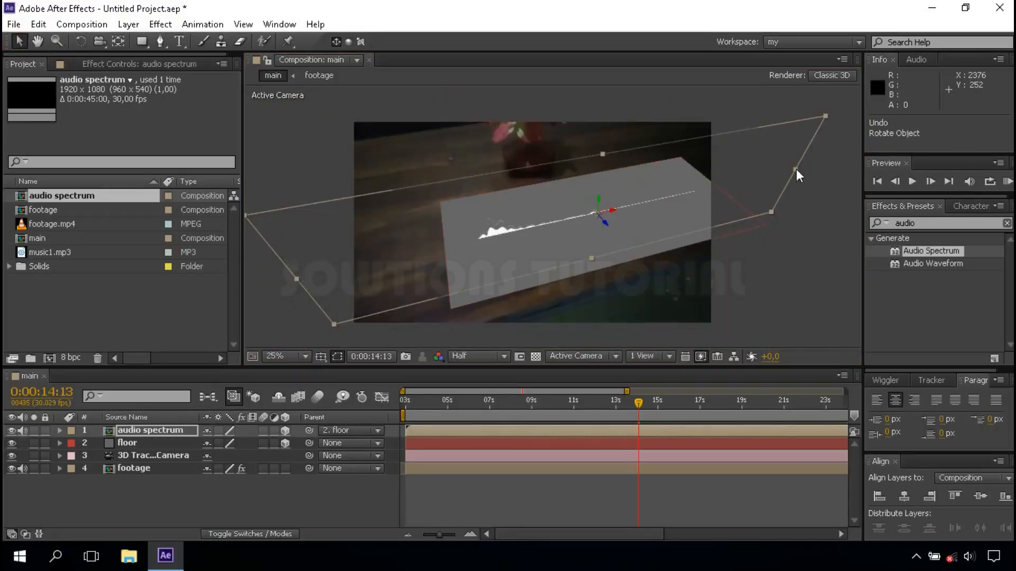
{"action": "left_click_drag", "start_coordinate": [796, 170], "coordinate": [730, 187]}
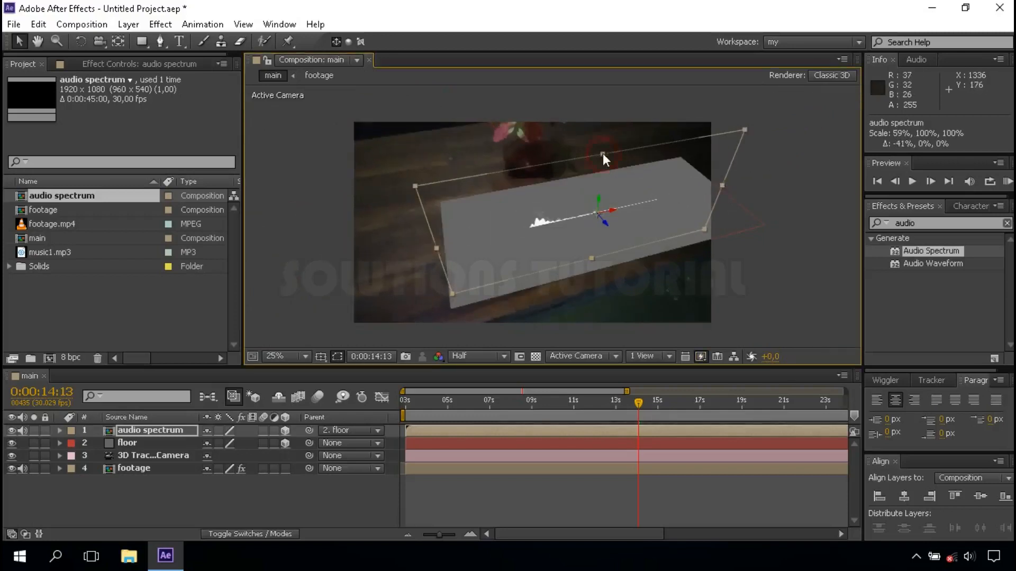
{"action": "left_click_drag", "start_coordinate": [602, 154], "coordinate": [601, 83]}
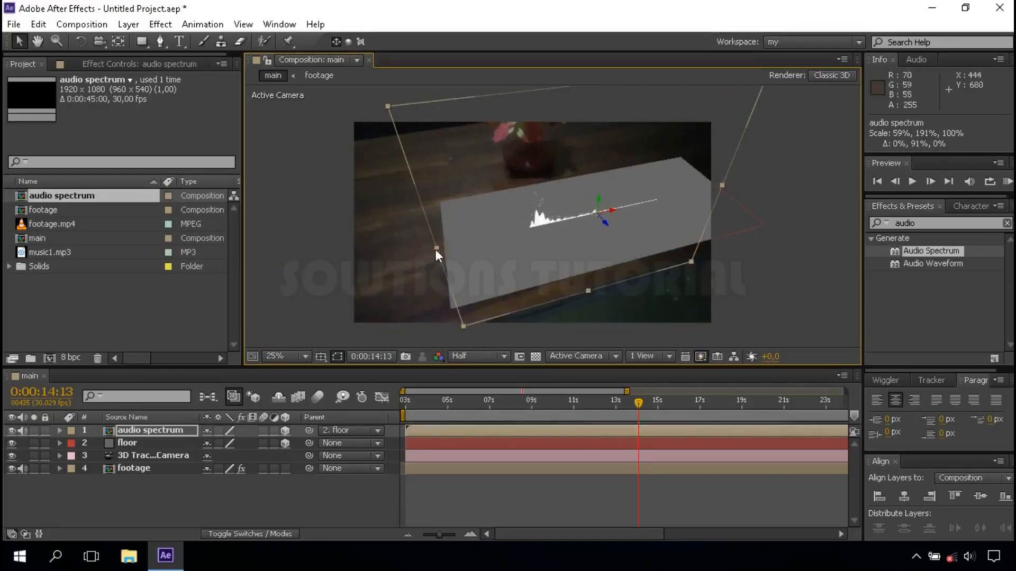
{"action": "left_click_drag", "start_coordinate": [425, 248], "coordinate": [412, 252]}
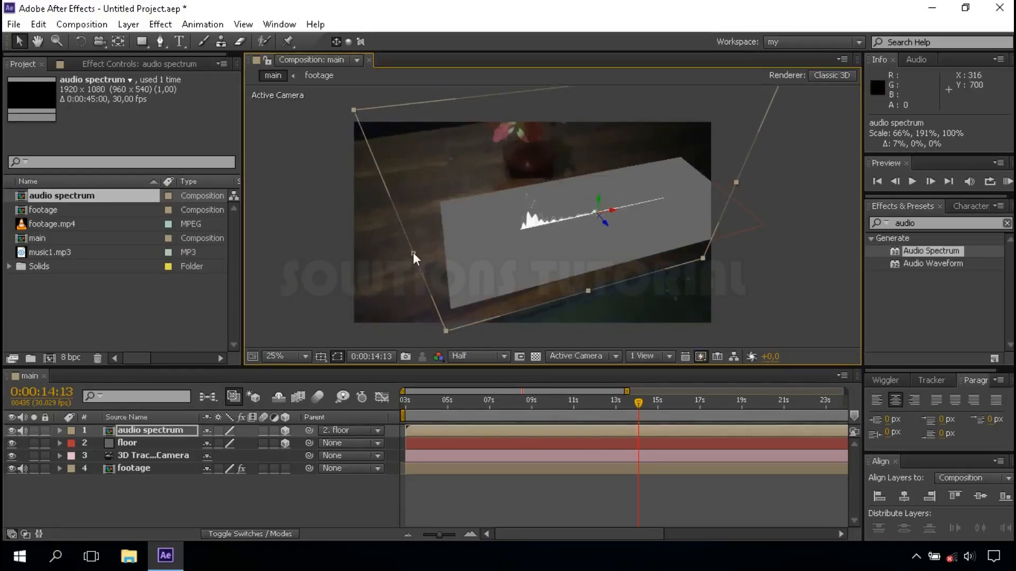
{"action": "scroll", "coordinate": [595, 198], "scroll_direction": "down", "scroll_amount": 1}
{"action": "left_click_drag", "start_coordinate": [580, 145], "coordinate": [579, 132]}
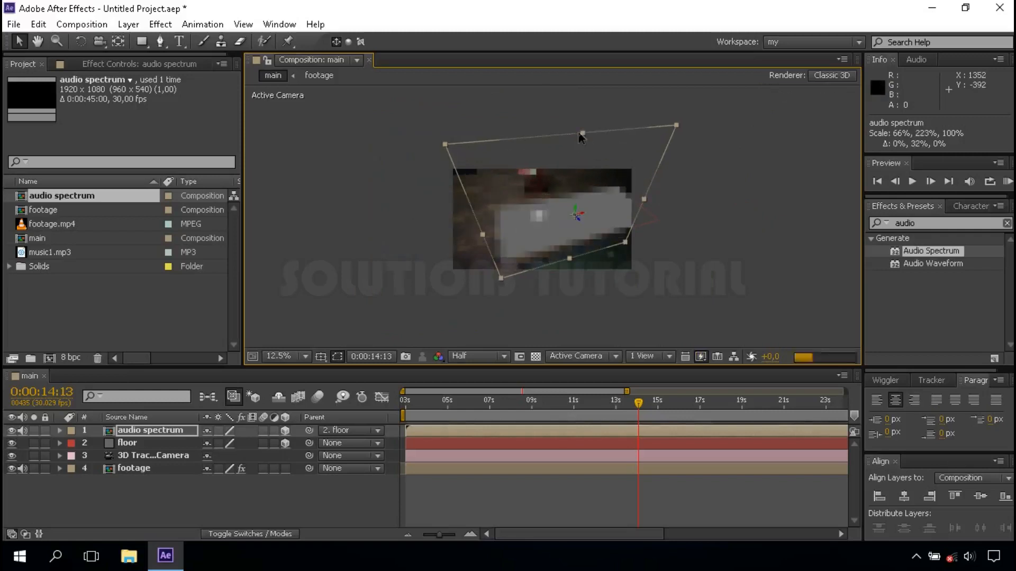
{"action": "scroll", "coordinate": [541, 215], "scroll_direction": "up", "scroll_amount": 2}
{"action": "scroll", "coordinate": [440, 234], "scroll_direction": "down", "scroll_amount": 1}
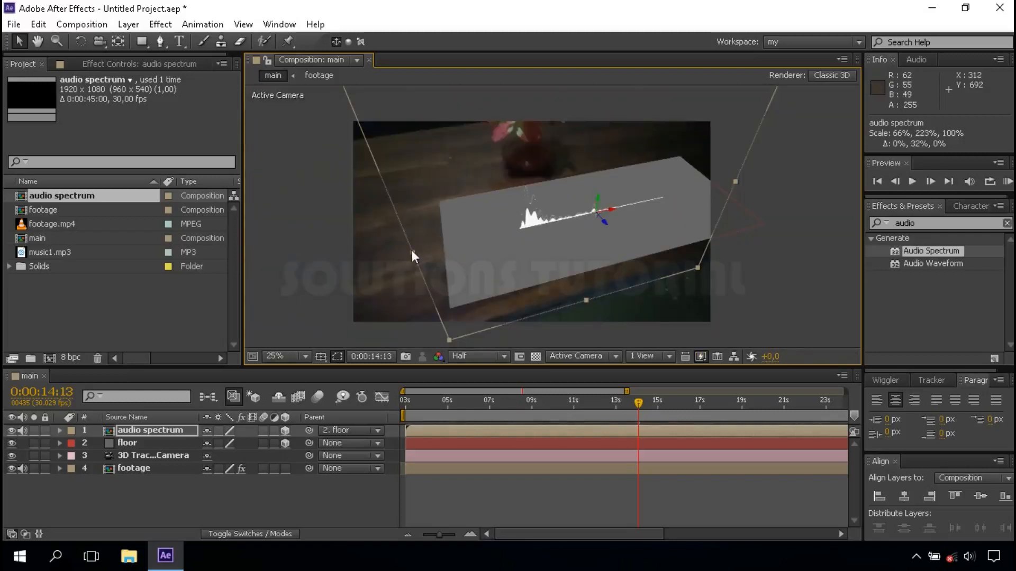
{"action": "left_click_drag", "start_coordinate": [412, 250], "coordinate": [352, 268]}
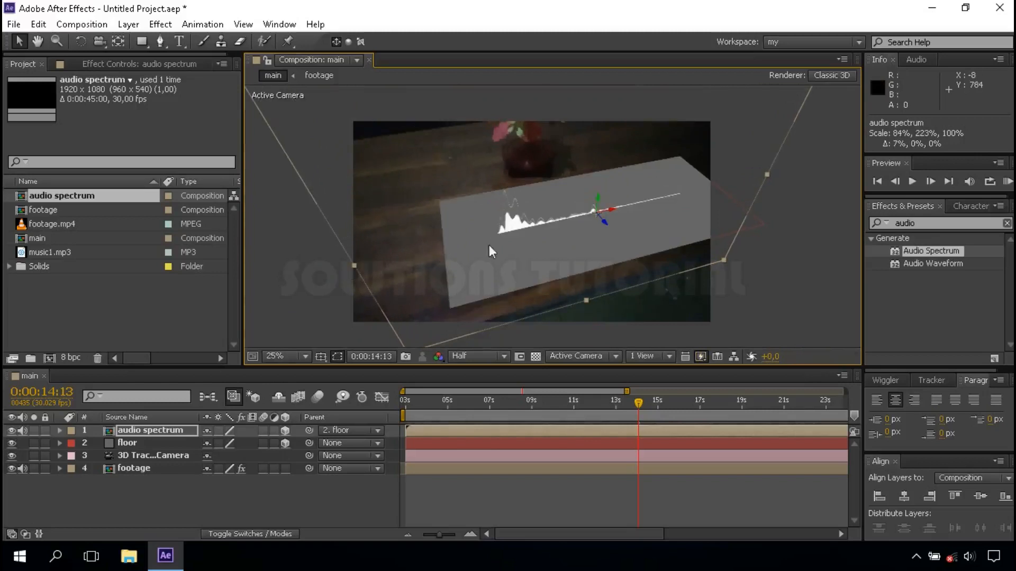
{"action": "left_click", "coordinate": [289, 355]}
{"action": "left_click", "coordinate": [342, 106]}
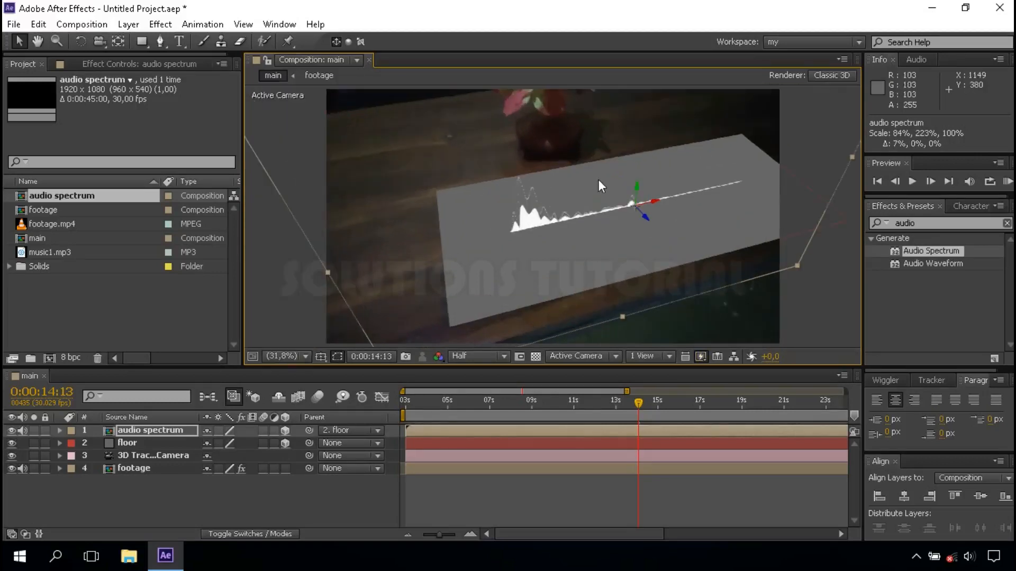
{"action": "scroll", "coordinate": [631, 218], "scroll_direction": "up", "scroll_amount": 3}
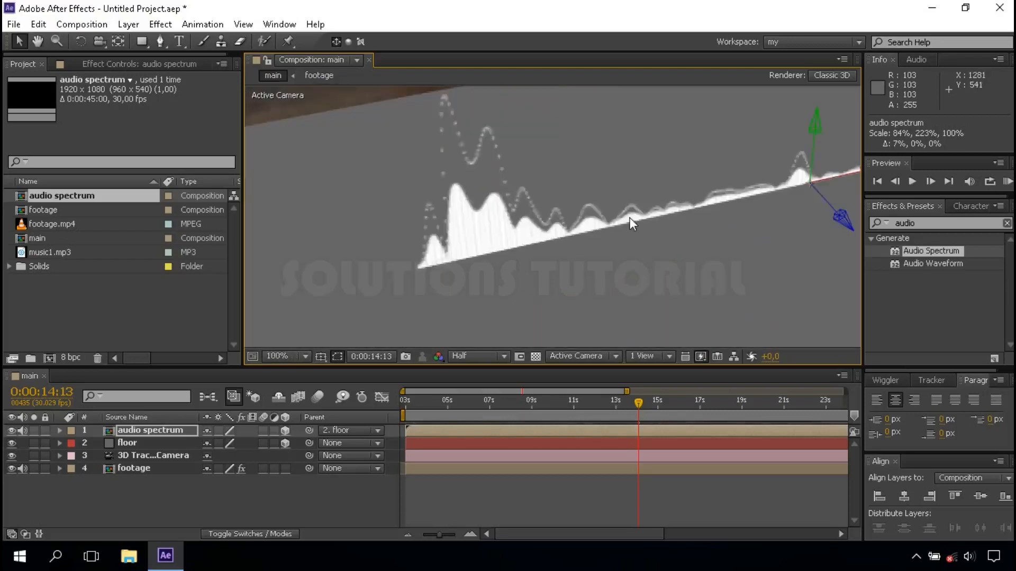
{"action": "key", "text": "space"}
{"action": "left_click_drag", "start_coordinate": [669, 197], "coordinate": [625, 200]}
{"action": "left_click_drag", "start_coordinate": [735, 127], "coordinate": [735, 123]}
{"action": "key", "text": "ctrl+z"}
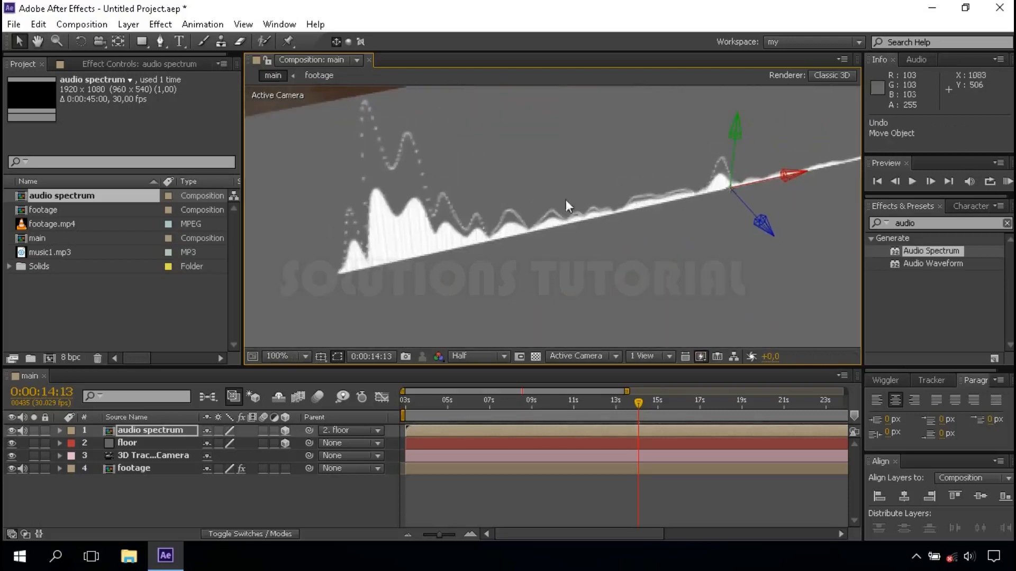
Move the audio spectrum layer along its X axis to position 406.6, 540, 0, towards the floor's near-left edge
{"action": "scroll", "coordinate": [595, 210], "scroll_direction": "down", "scroll_amount": 4}
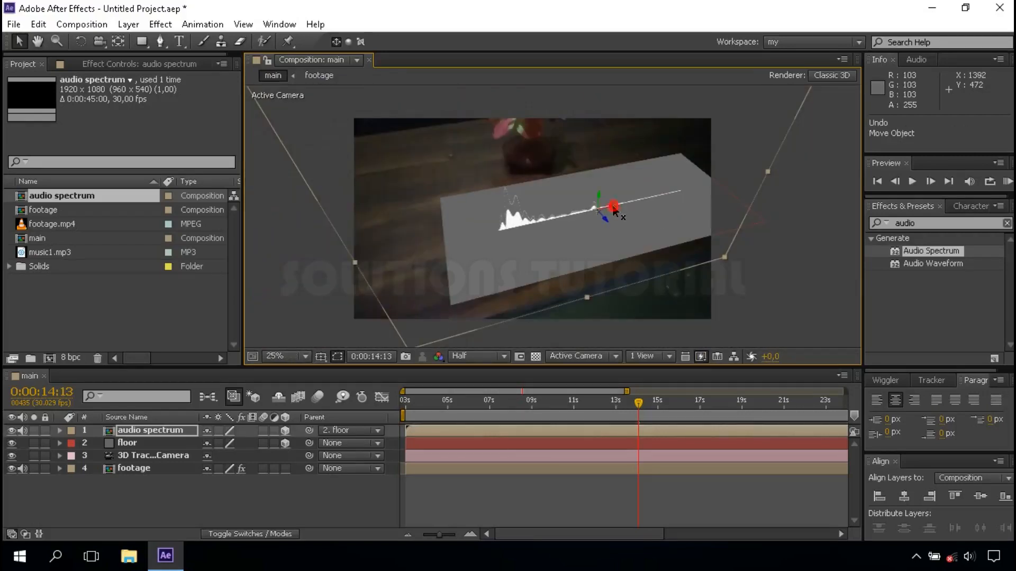
{"action": "left_click_drag", "start_coordinate": [614, 207], "coordinate": [589, 214]}
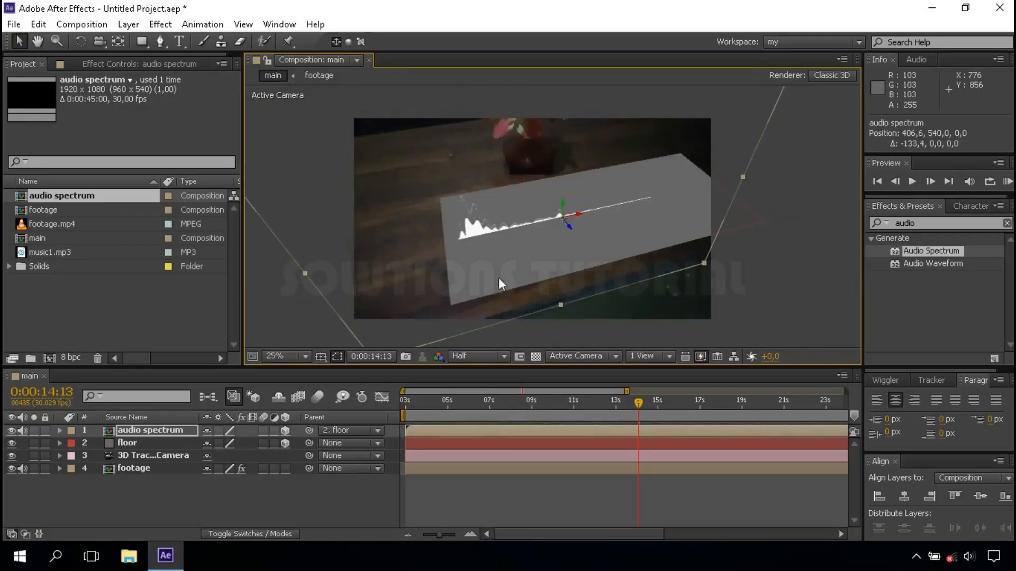
{"action": "left_click", "coordinate": [286, 356]}
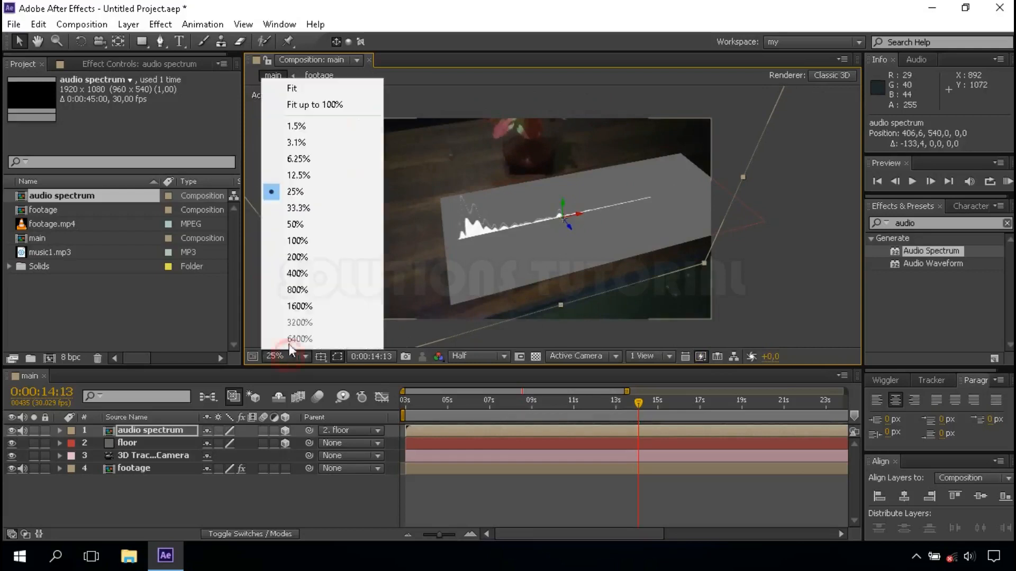
{"action": "left_click", "coordinate": [338, 114]}
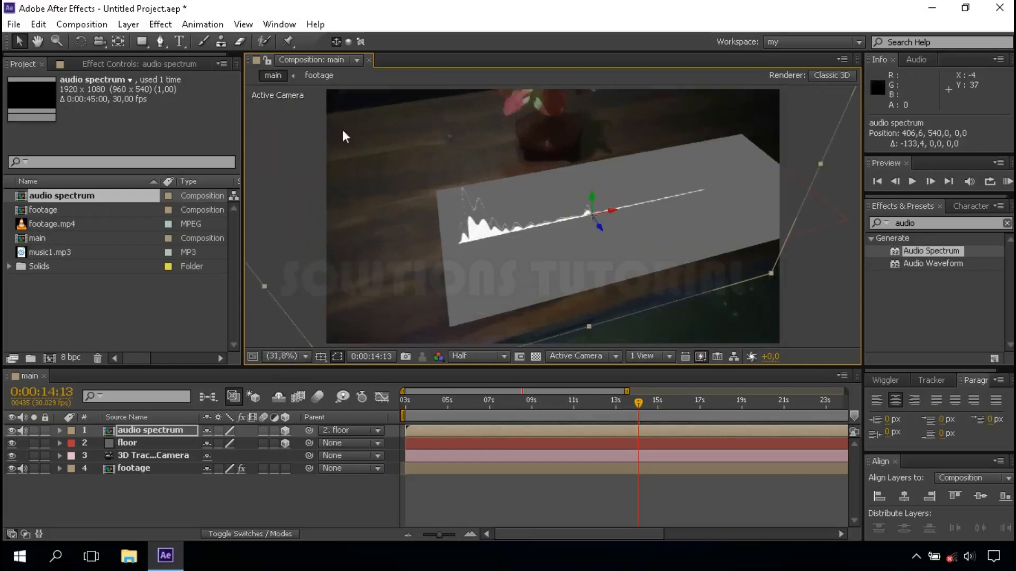
Add a white Point light to the main composition with intensity 300% and Casts Shadows enabled
{"action": "left_click", "coordinate": [251, 502]}
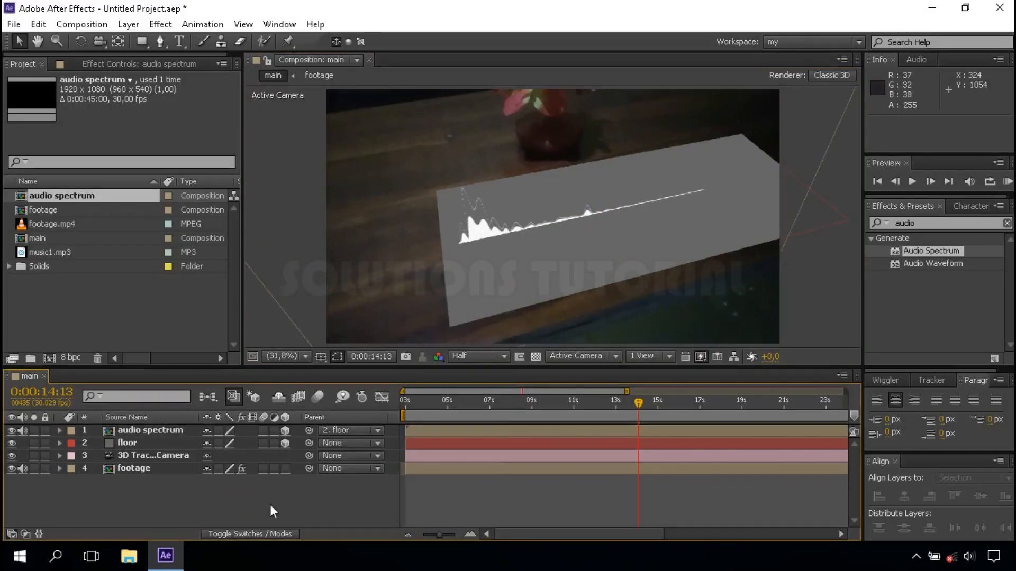
{"action": "right_click", "coordinate": [270, 505]}
{"action": "mouse_move", "coordinate": [477, 347]}
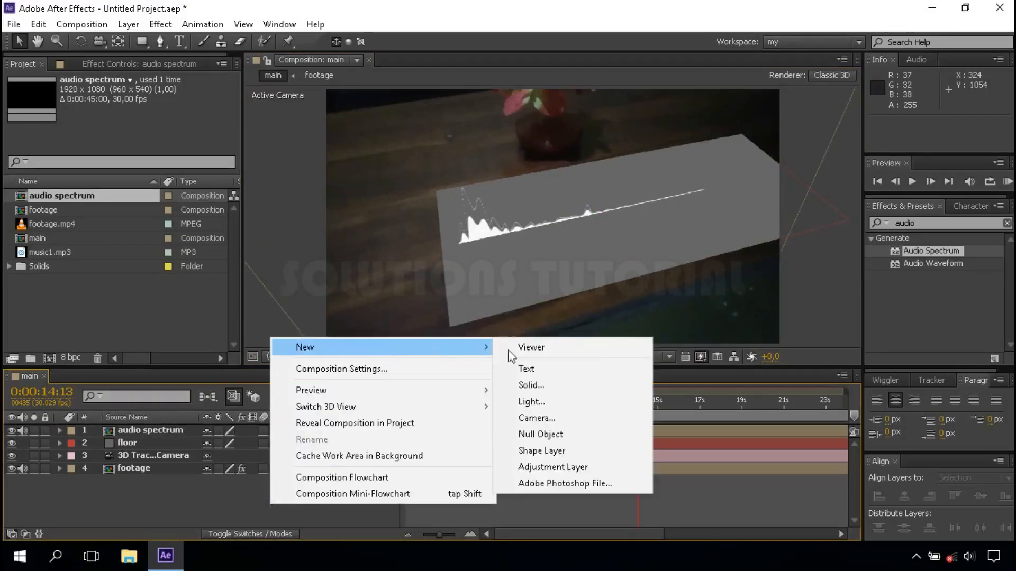
{"action": "left_click", "coordinate": [564, 402]}
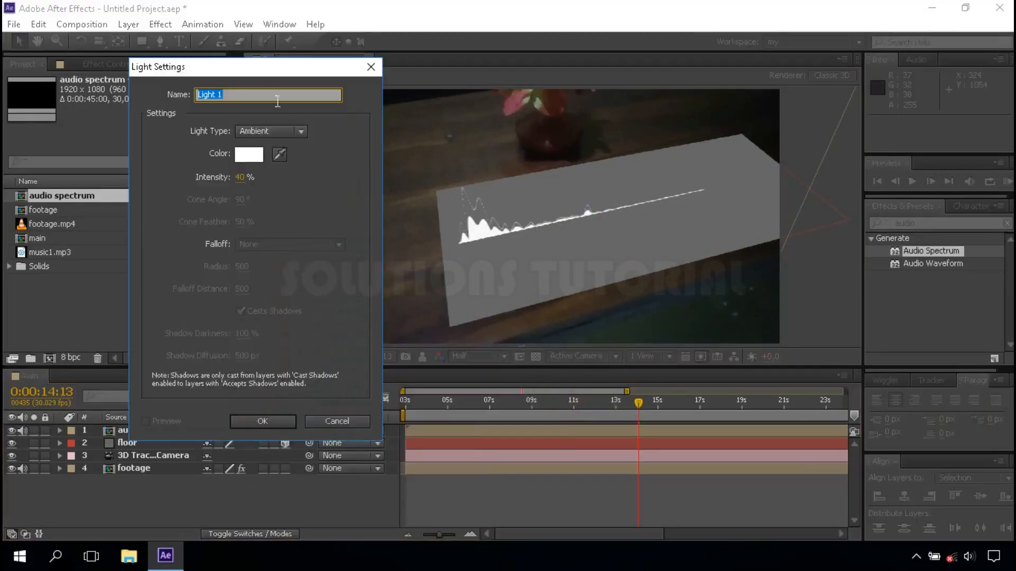
{"action": "left_click_drag", "start_coordinate": [267, 67], "coordinate": [328, 72]}
{"action": "left_click", "coordinate": [308, 136]}
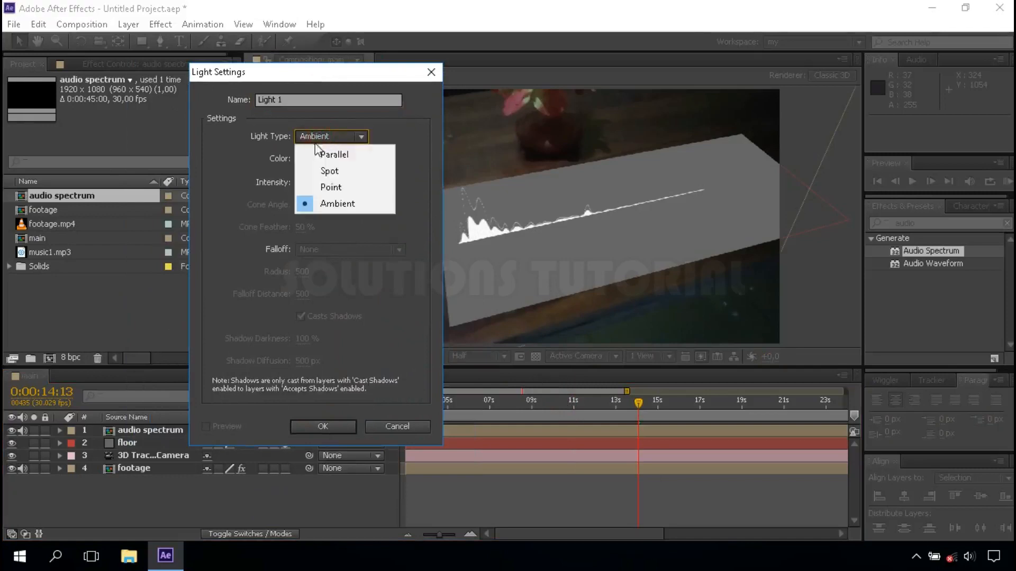
{"action": "left_click", "coordinate": [339, 183]}
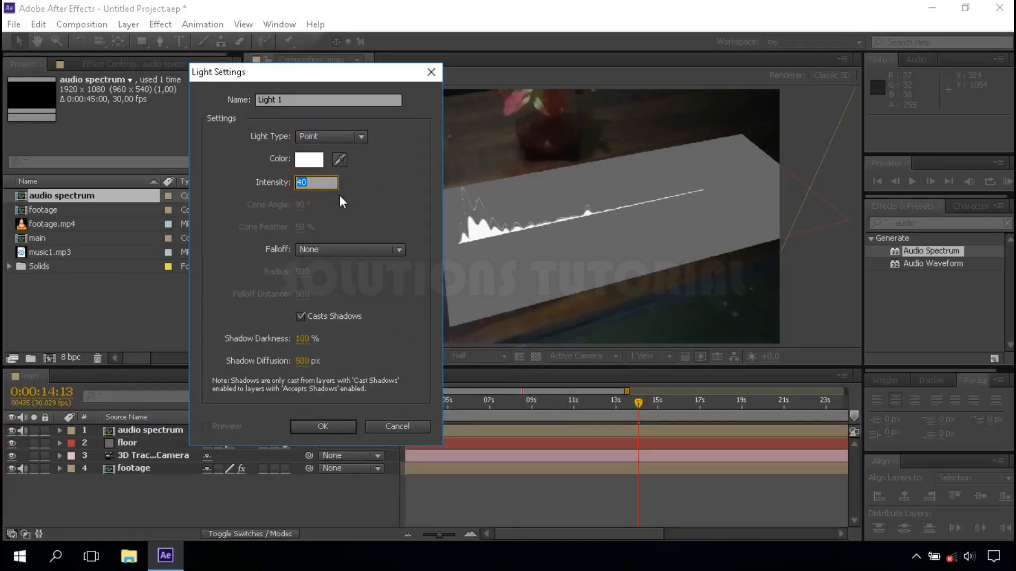
{"action": "type", "text": "300"}
{"action": "left_click", "coordinate": [366, 182]}
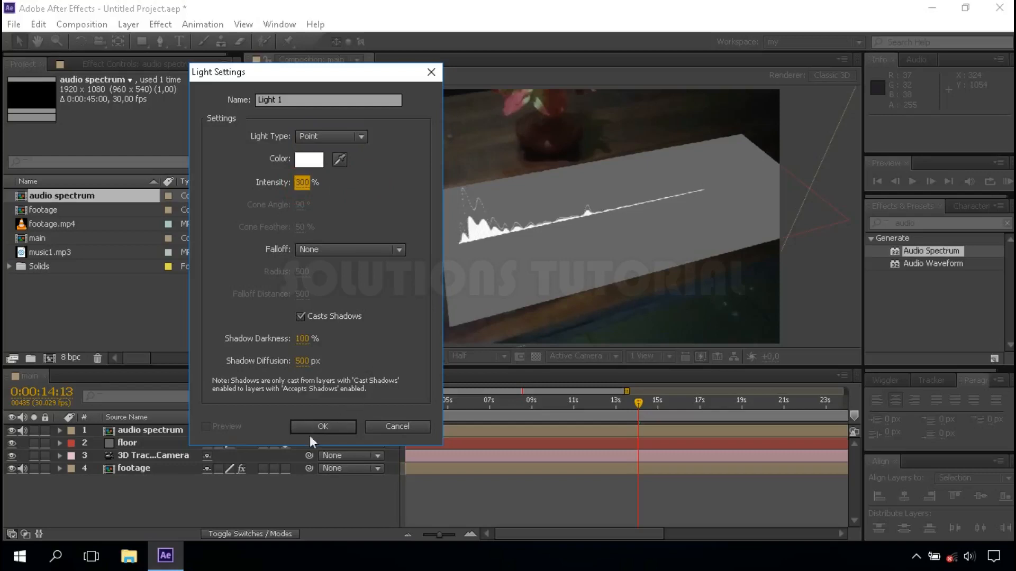
{"action": "left_click", "coordinate": [328, 426]}
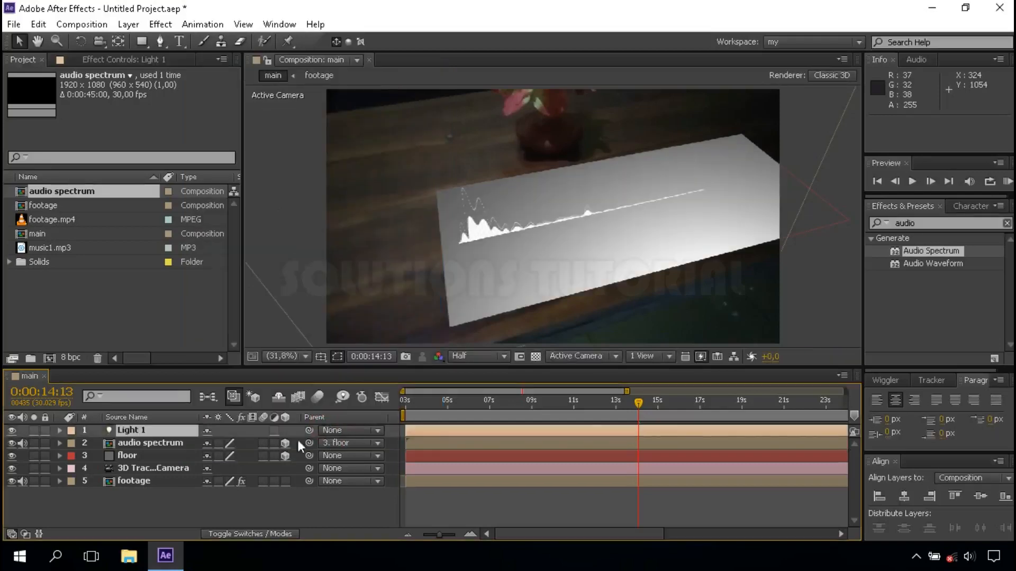
Turn Casts Shadows on and Accepts Lights off in the audio spectrum layer's material options
{"action": "left_click", "coordinate": [140, 441]}
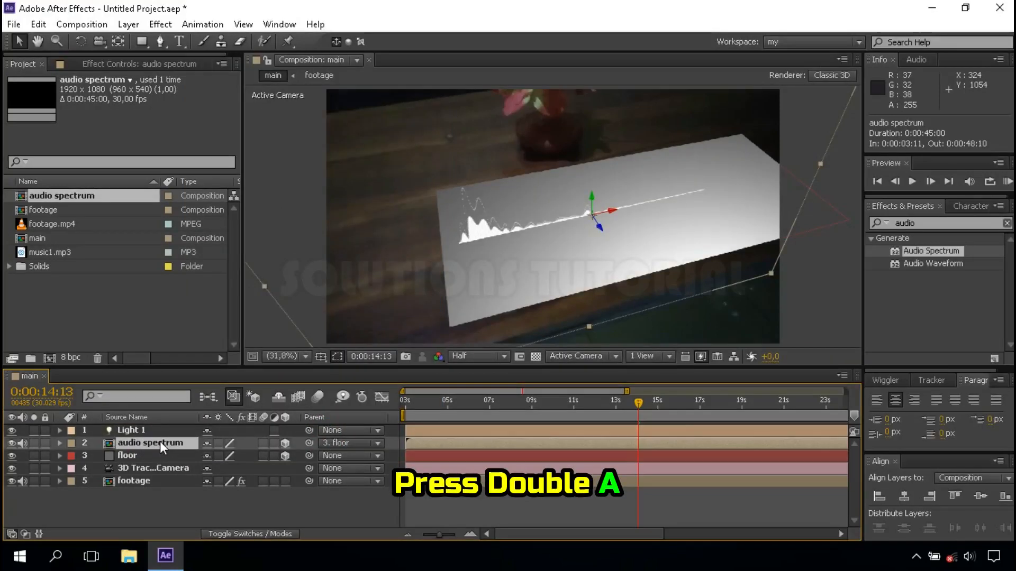
{"action": "key", "text": "a"}
{"action": "key", "text": "a"}
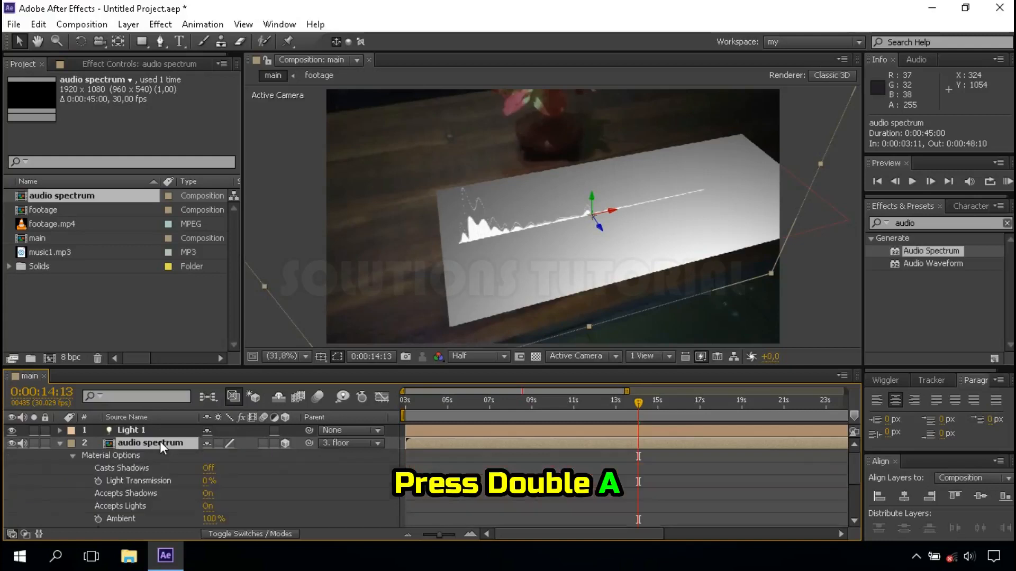
{"action": "left_click", "coordinate": [211, 467]}
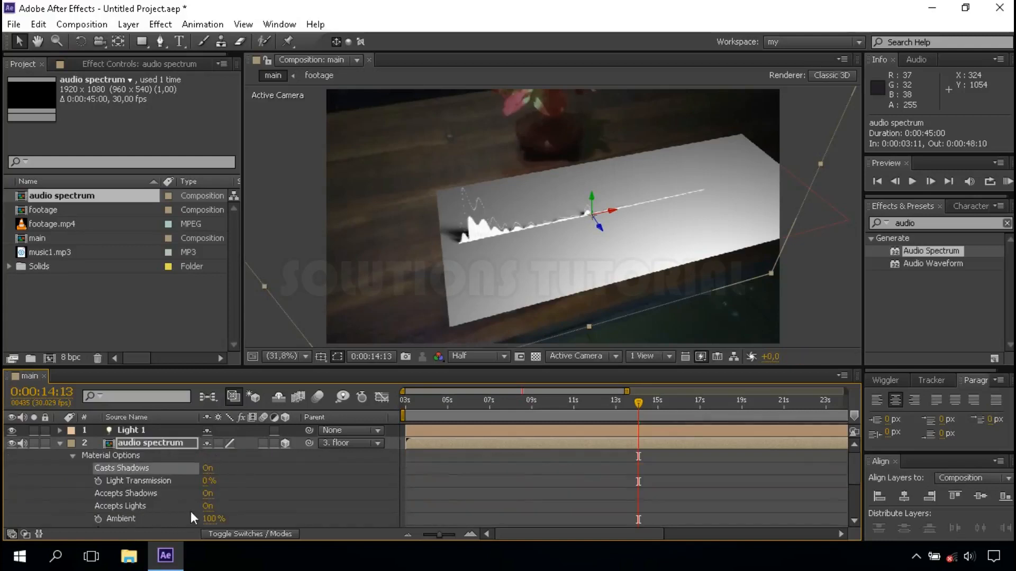
{"action": "left_click", "coordinate": [207, 506]}
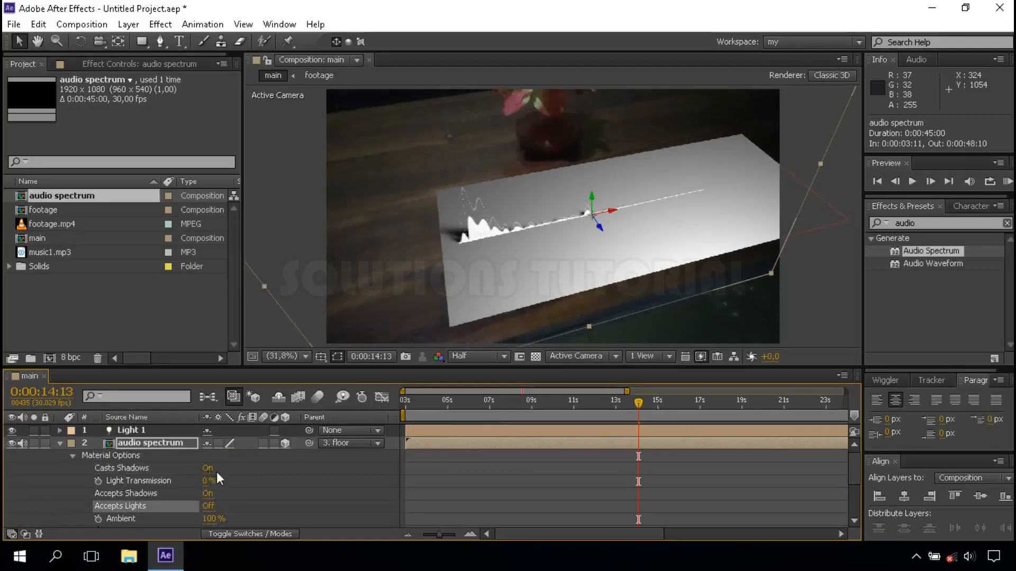
{"action": "left_click", "coordinate": [58, 443]}
Move the Point light from beyond the far right of the footage to about position -1065, -2455, 7250, beyond its upper-left corner
{"action": "left_click", "coordinate": [144, 433]}
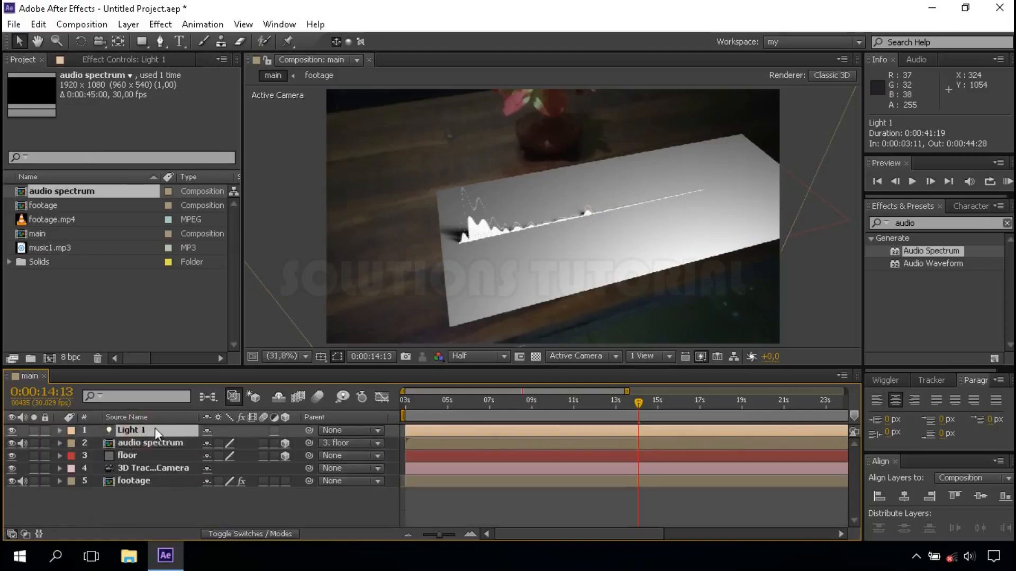
{"action": "key", "text": "comma"}
{"action": "key", "text": "comma"}
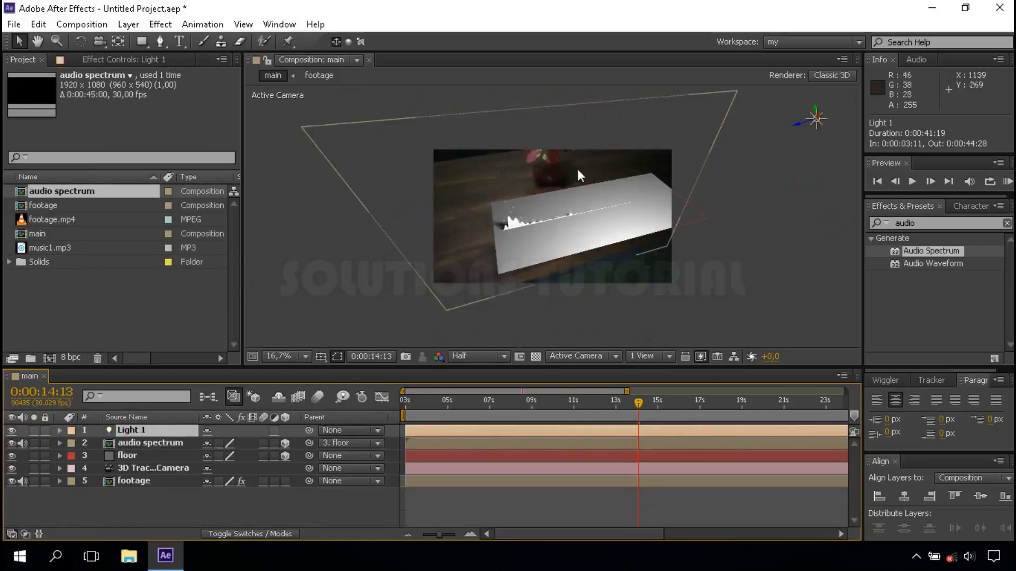
{"action": "scroll", "coordinate": [571, 171], "scroll_direction": "up", "scroll_amount": 4}
{"action": "scroll", "coordinate": [572, 161], "scroll_direction": "down", "scroll_amount": 1}
{"action": "key", "text": "space"}
{"action": "left_click_drag", "start_coordinate": [571, 151], "coordinate": [567, 201]}
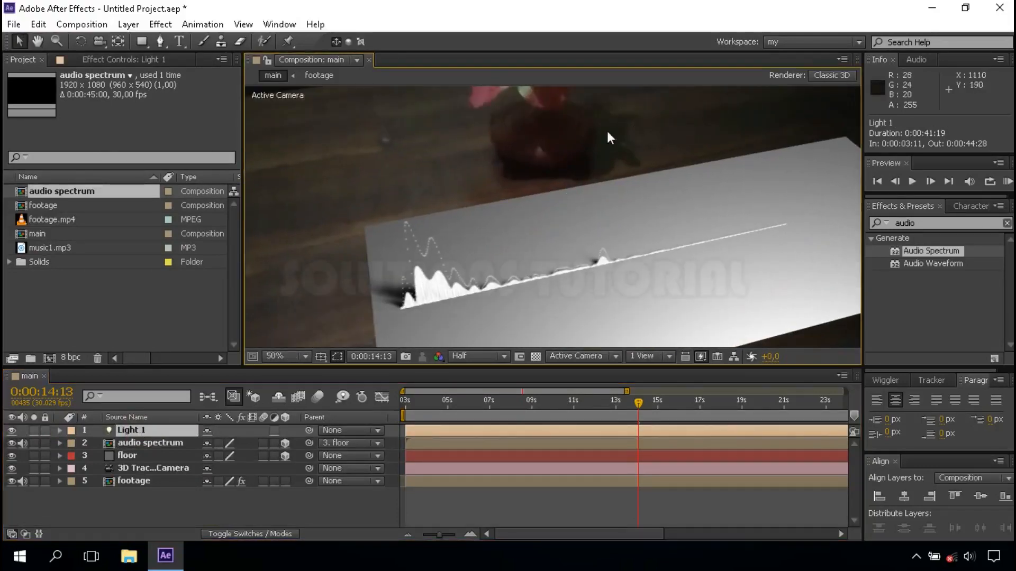
{"action": "scroll", "coordinate": [398, 211], "scroll_direction": "down", "scroll_amount": 4}
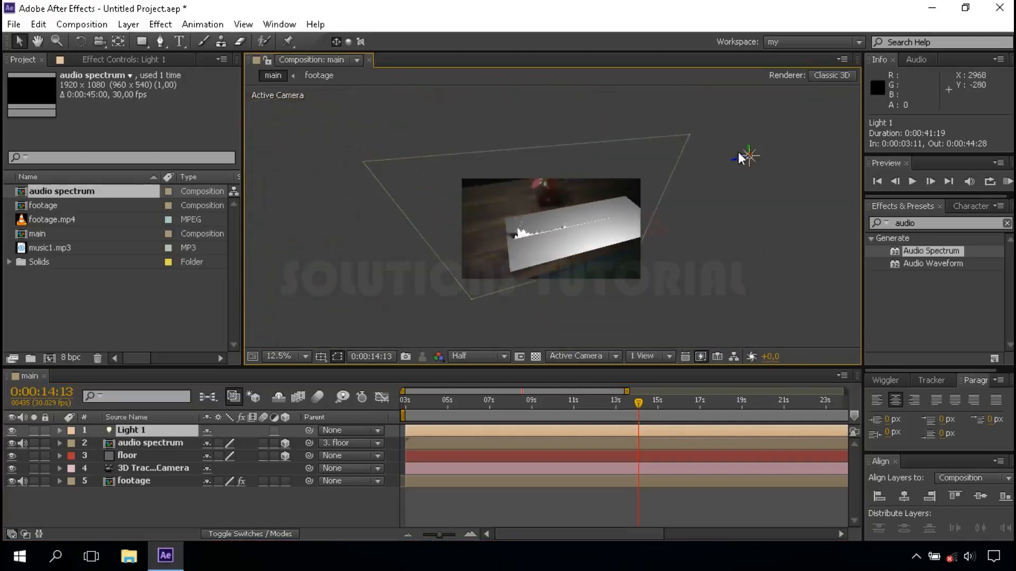
{"action": "key", "text": "h"}
{"action": "left_click_drag", "start_coordinate": [702, 151], "coordinate": [342, 110]}
{"action": "key", "text": "v"}
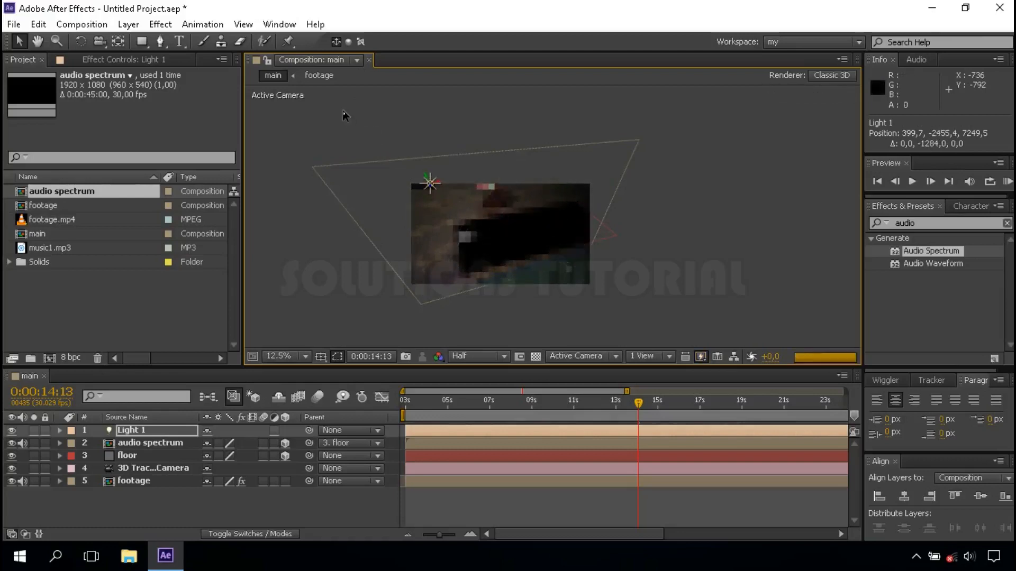
{"action": "left_click_drag", "start_coordinate": [438, 182], "coordinate": [290, 237]}
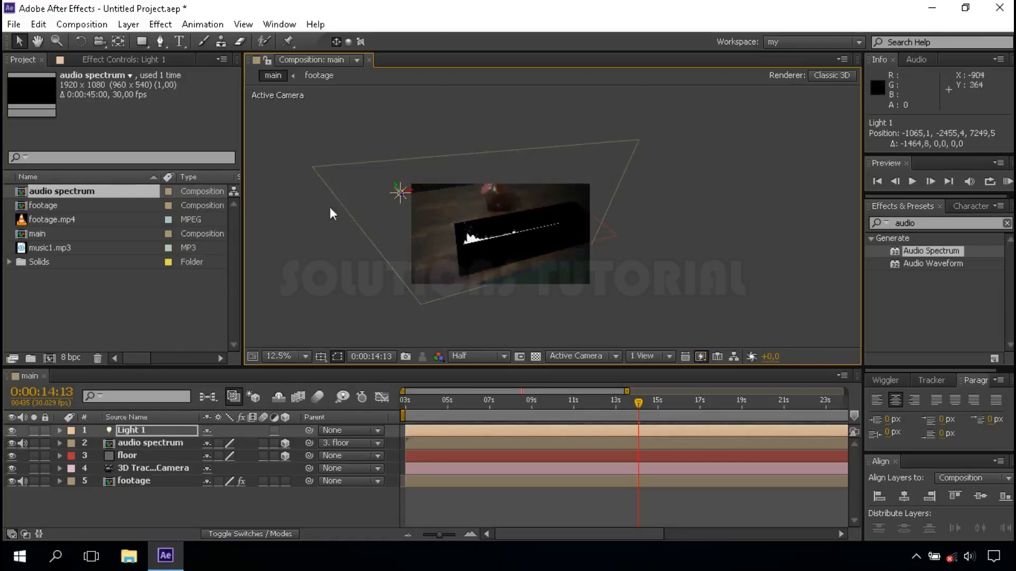
Shift the Point light closer to the camera and farther left, to about position -2285, -3304, 6132
{"action": "scroll", "coordinate": [329, 207], "scroll_direction": "up", "scroll_amount": 2}
{"action": "left_click_drag", "start_coordinate": [467, 212], "coordinate": [317, 134]}
{"action": "left_click_drag", "start_coordinate": [453, 193], "coordinate": [329, 238]}
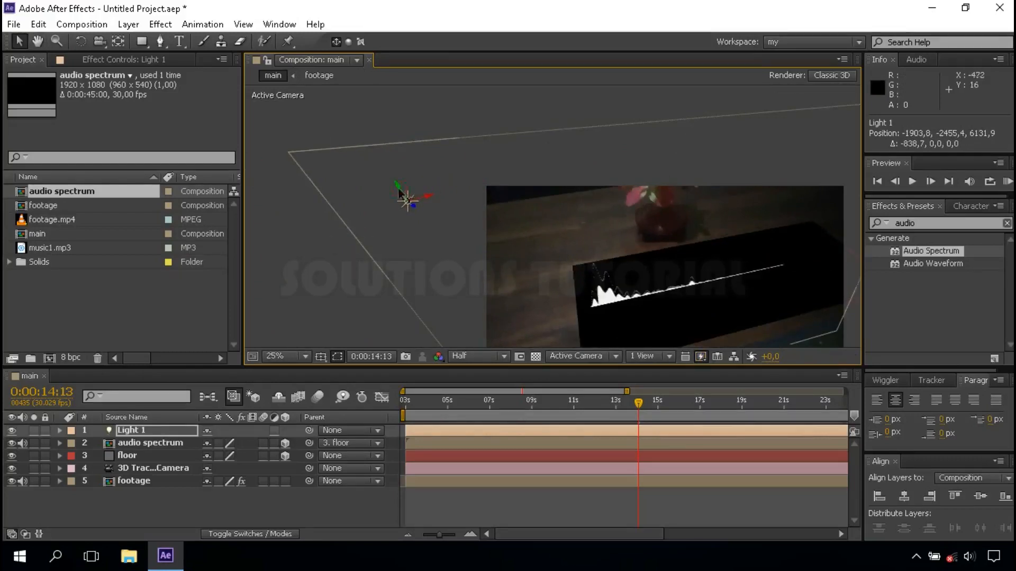
{"action": "left_click_drag", "start_coordinate": [408, 183], "coordinate": [368, 188]}
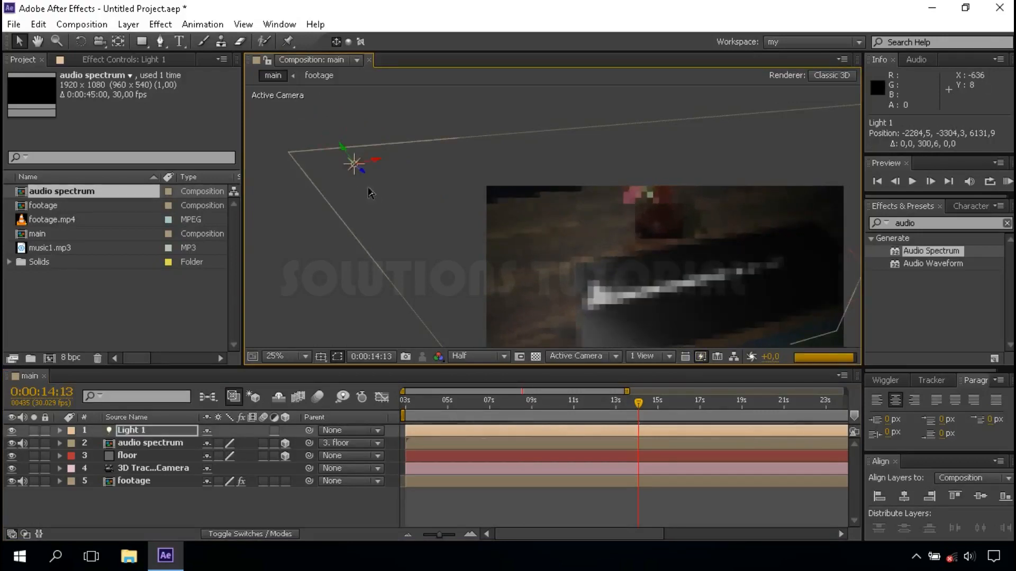
Raise the Point light along its Y axis to about -5282, and fit the composition view up to 100%
{"action": "scroll", "coordinate": [368, 188], "scroll_direction": "down", "scroll_amount": 1}
{"action": "left_click_drag", "start_coordinate": [447, 181], "coordinate": [412, 133]}
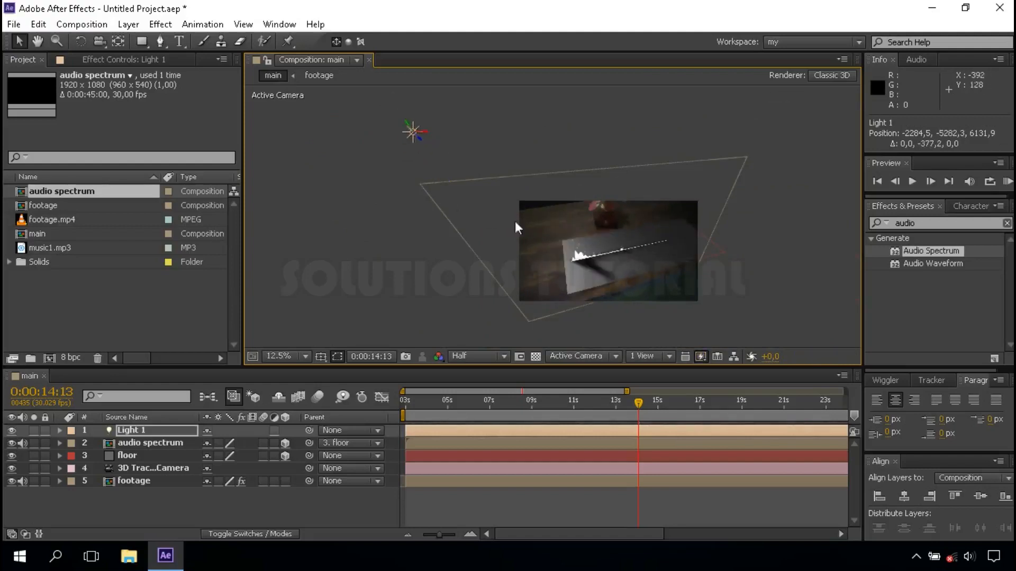
{"action": "scroll", "coordinate": [611, 269], "scroll_direction": "up", "scroll_amount": 1}
{"action": "left_click_drag", "start_coordinate": [611, 269], "coordinate": [487, 197]}
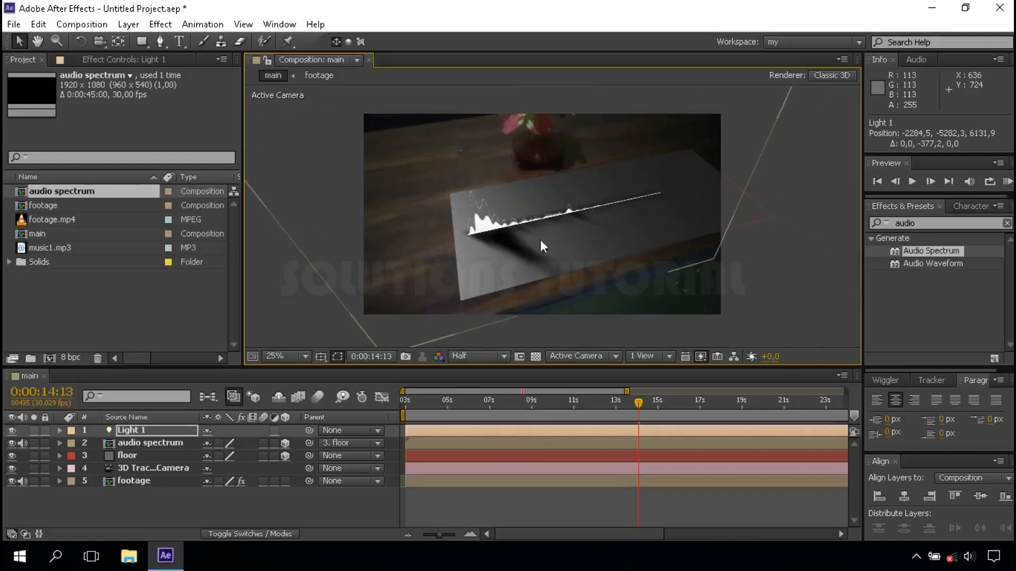
{"action": "left_click", "coordinate": [291, 356]}
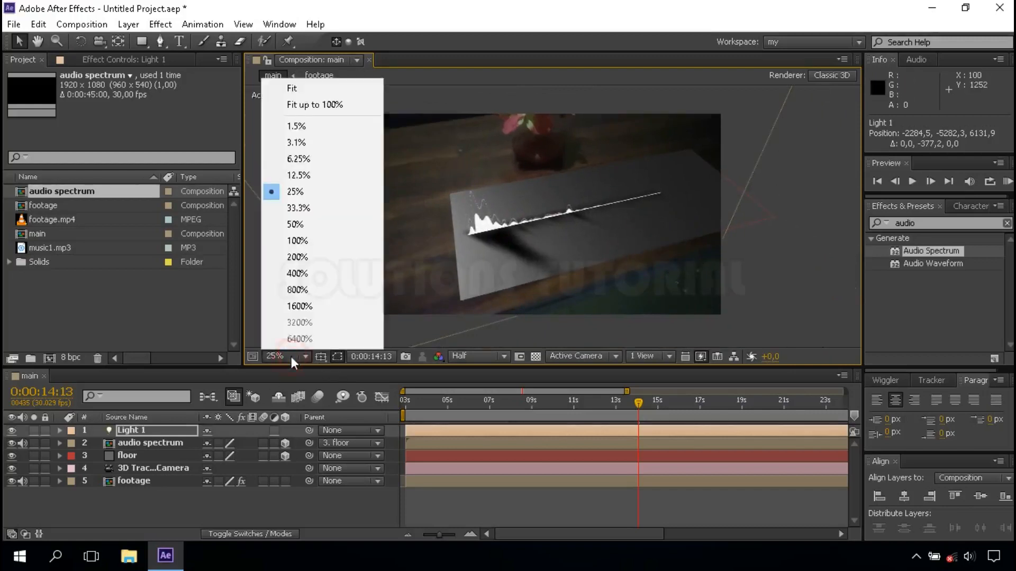
{"action": "left_click", "coordinate": [315, 104]}
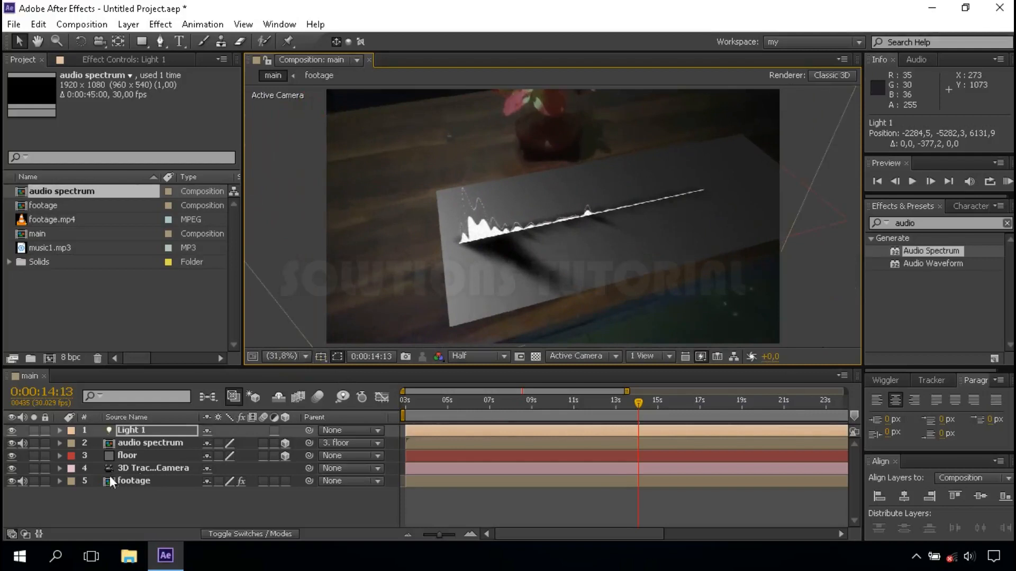
Set Specular Shininess and Metal to 0% in the floor layer's material options
{"action": "left_click", "coordinate": [147, 457]}
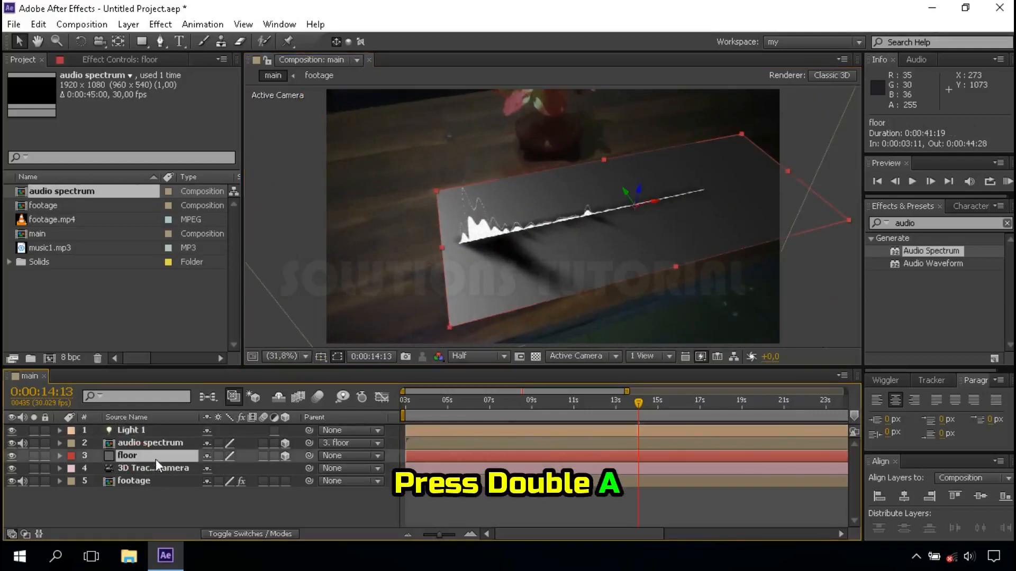
{"action": "key", "text": "a"}
{"action": "key", "text": "a"}
{"action": "scroll", "coordinate": [238, 480], "scroll_direction": "down", "scroll_amount": 2}
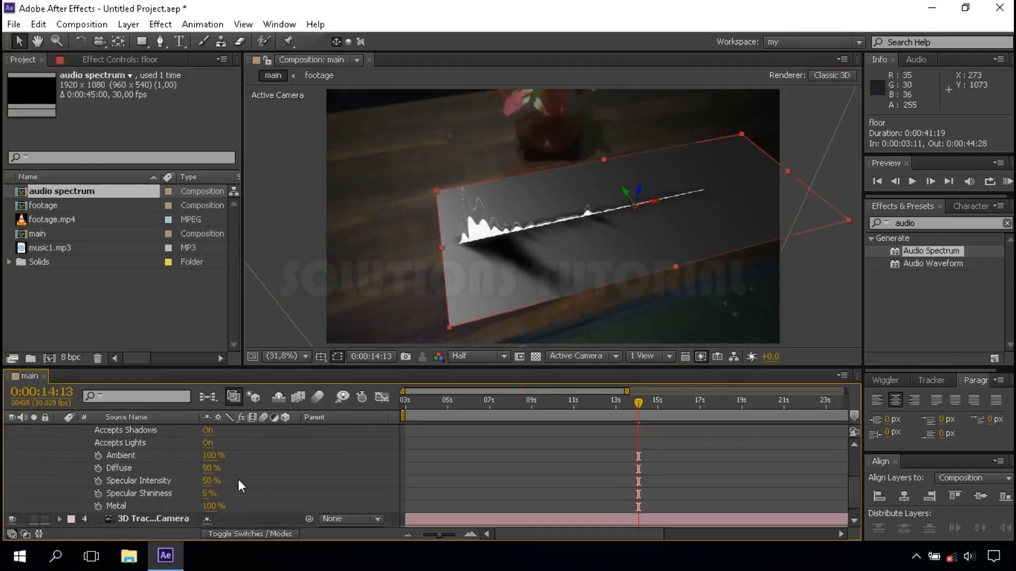
{"action": "left_click", "coordinate": [208, 493]}
{"action": "type", "text": "0"}
{"action": "key", "text": "Return"}
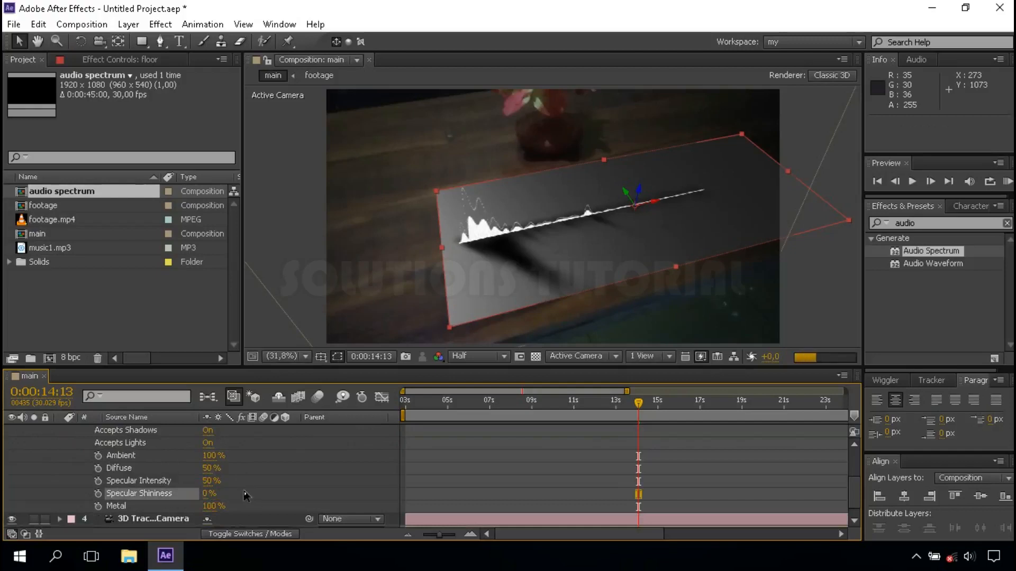
{"action": "left_click", "coordinate": [211, 506]}
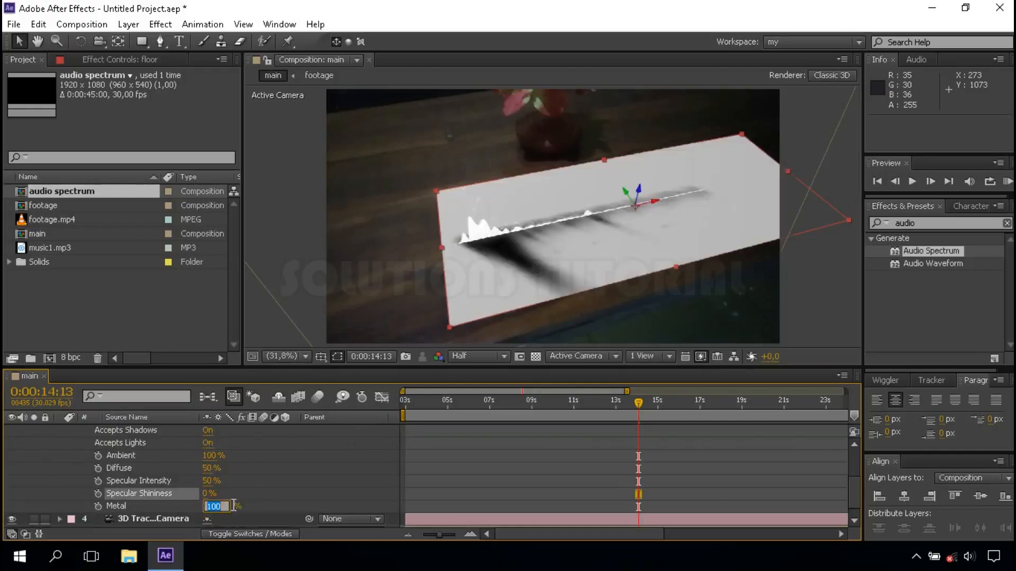
{"action": "key", "text": "Return"}
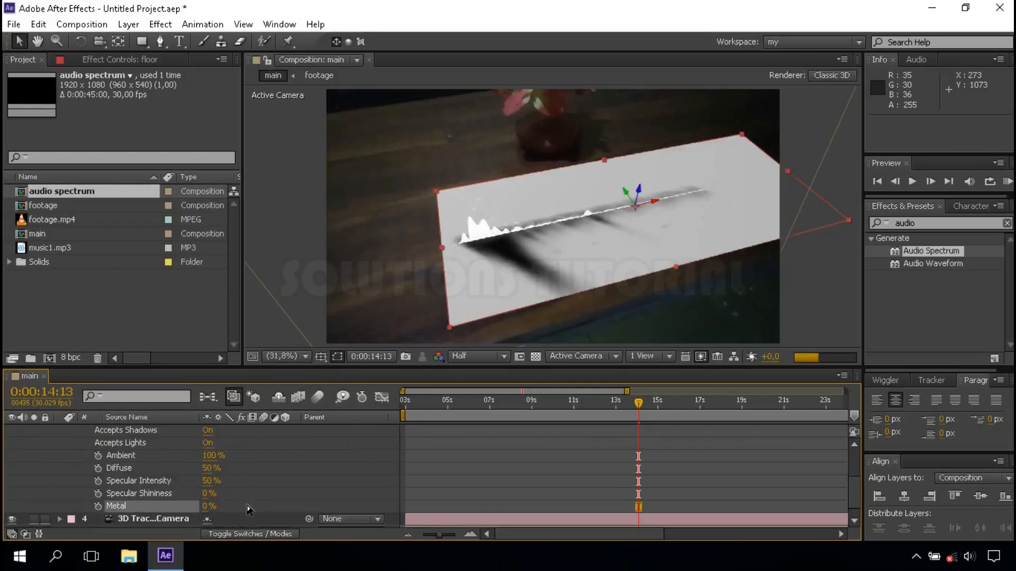
{"action": "scroll", "coordinate": [246, 505], "scroll_direction": "up", "scroll_amount": 5}
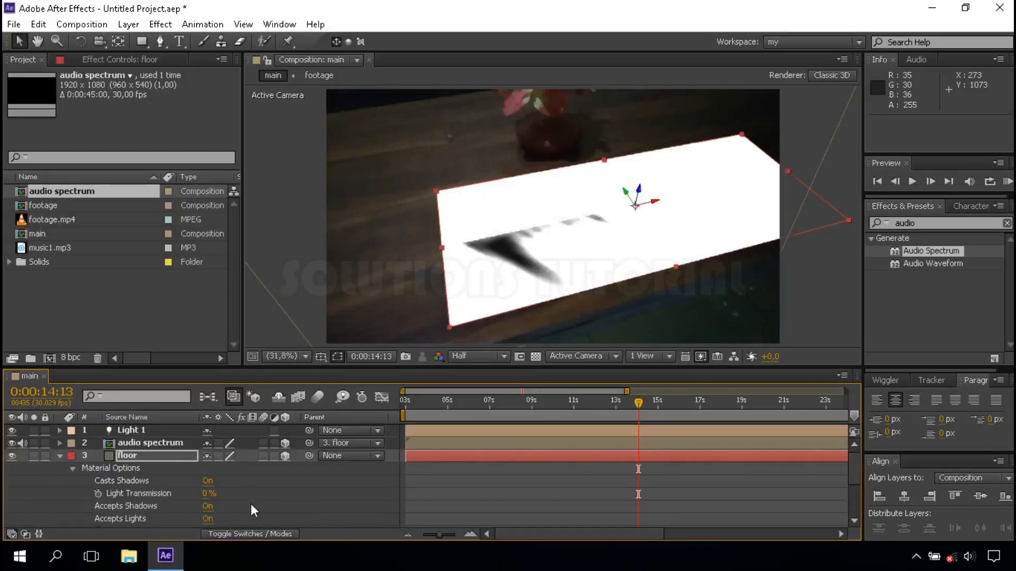
{"action": "left_click", "coordinate": [60, 456]}
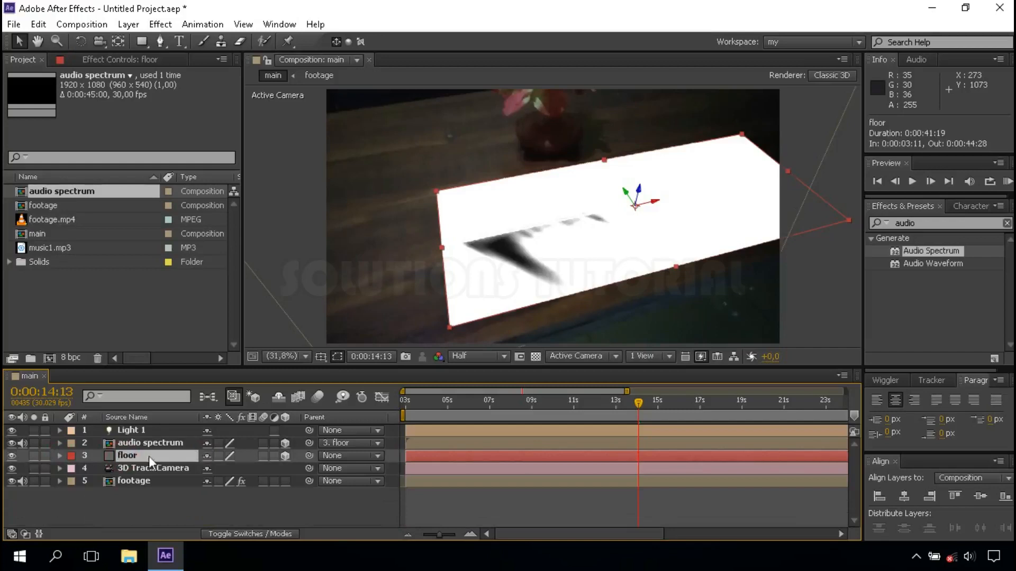
Change the floor solid's color to near-white FFFCFC in its solid settings
{"action": "left_click", "coordinate": [128, 24]}
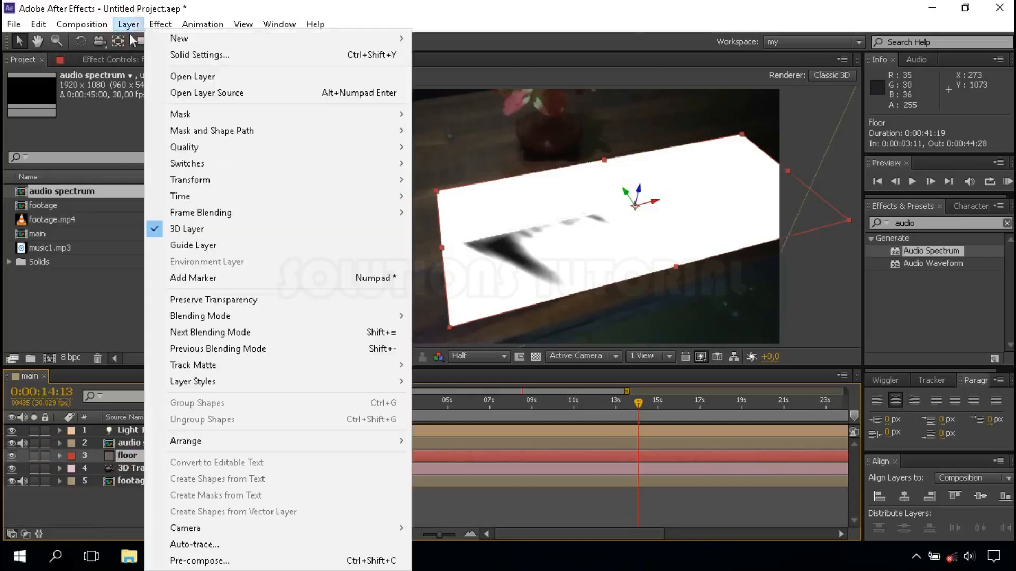
{"action": "left_click", "coordinate": [229, 55]}
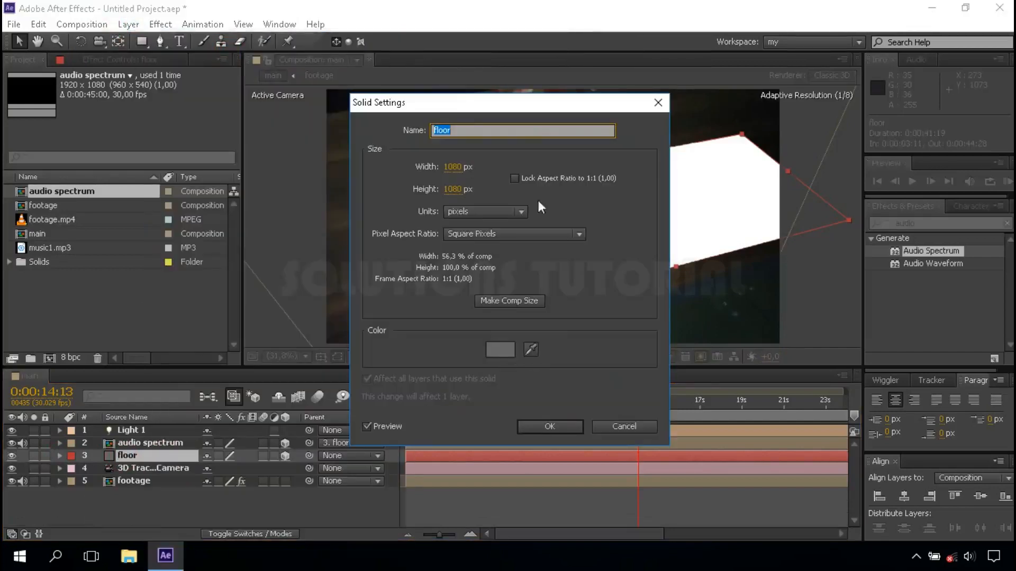
{"action": "left_click", "coordinate": [497, 350]}
{"action": "left_click", "coordinate": [86, 292]}
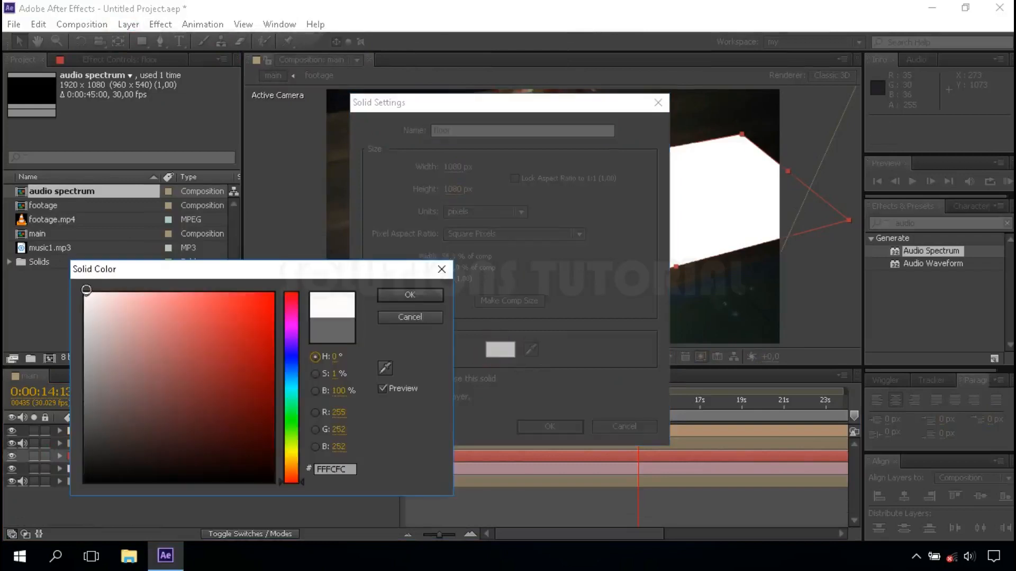
{"action": "left_click", "coordinate": [406, 296]}
{"action": "left_click", "coordinate": [552, 428]}
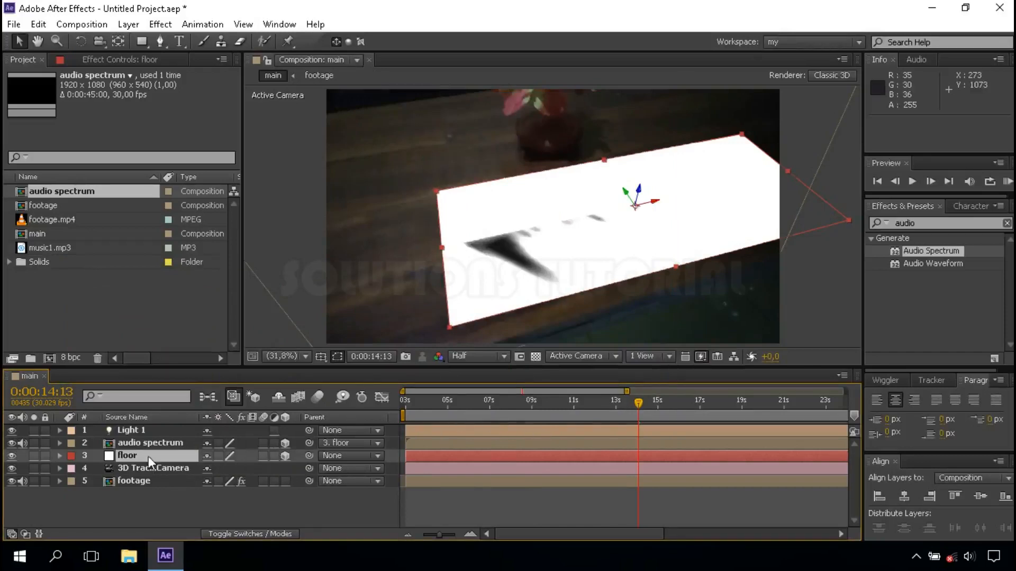
Set the floor layer's blending mode to Multiply
{"action": "left_click", "coordinate": [244, 532]}
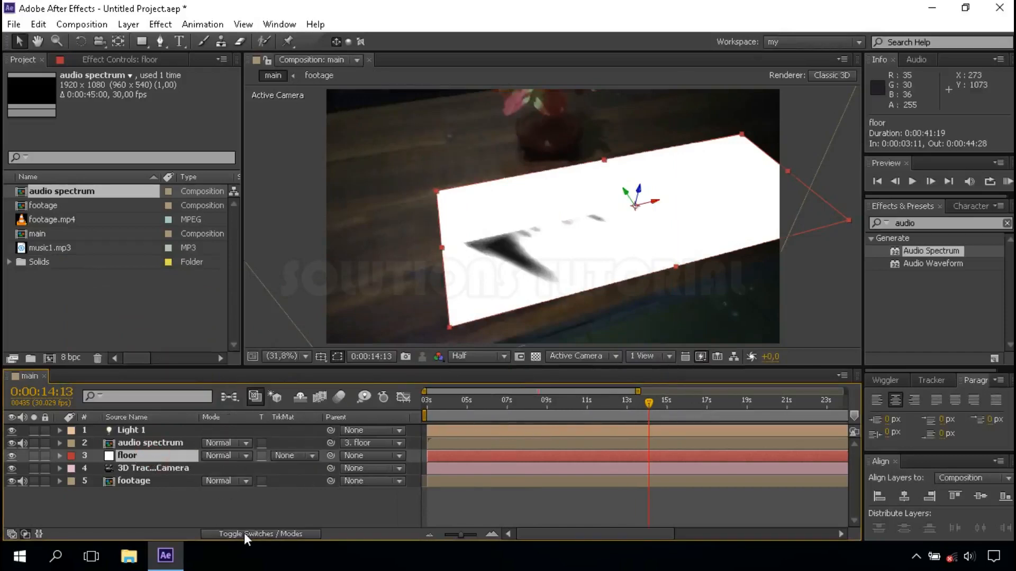
{"action": "left_click", "coordinate": [231, 456]}
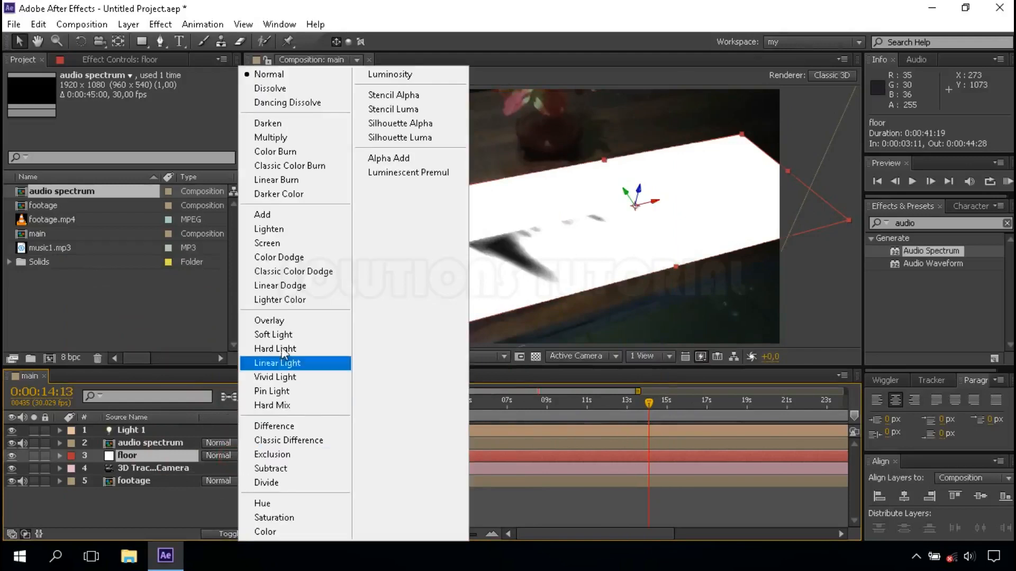
{"action": "left_click", "coordinate": [300, 138]}
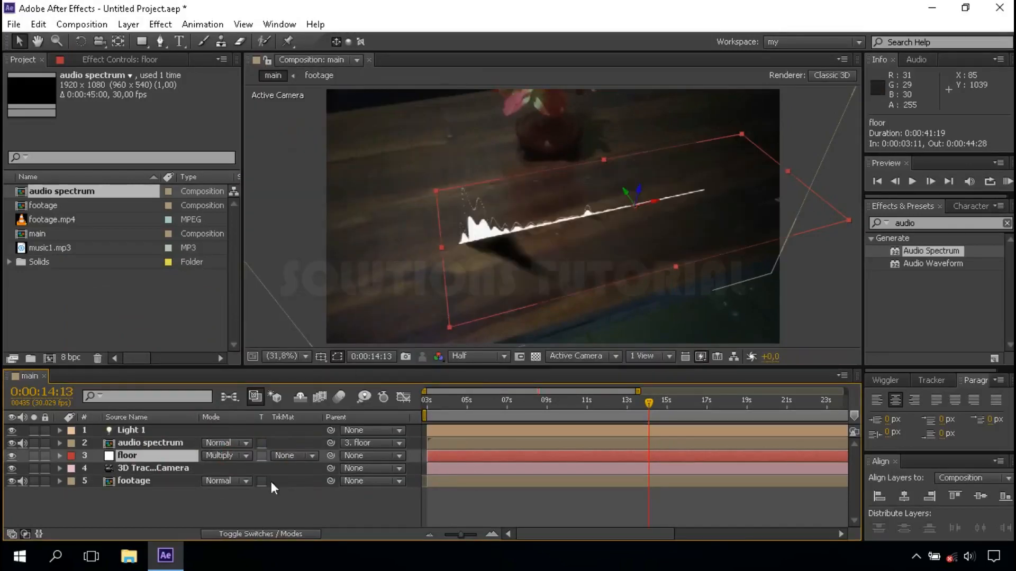
Add a white Ambient light to the main composition with intensity 40%
{"action": "left_click", "coordinate": [262, 509]}
{"action": "right_click", "coordinate": [272, 506]}
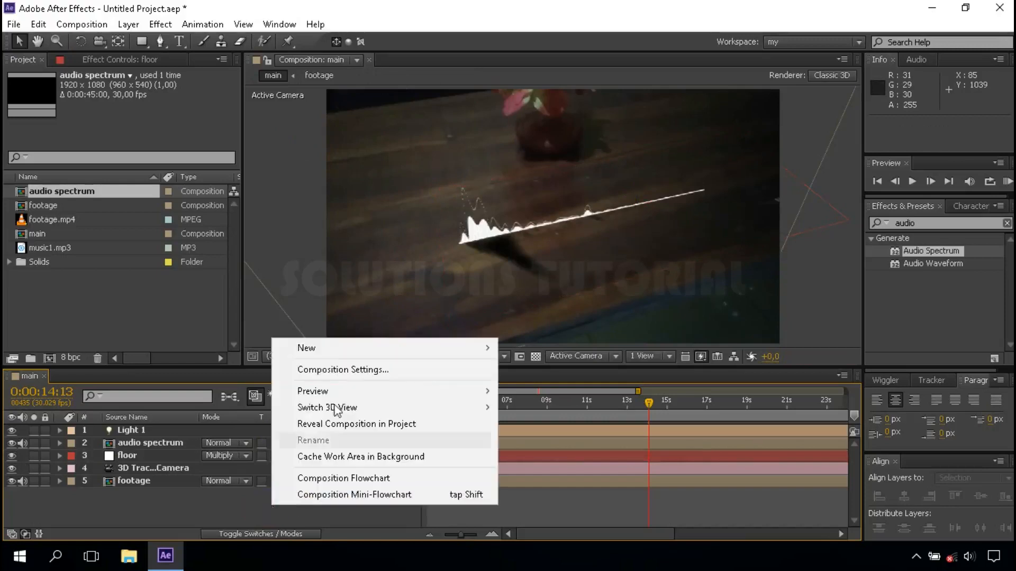
{"action": "mouse_move", "coordinate": [333, 351]}
{"action": "left_click", "coordinate": [552, 403]}
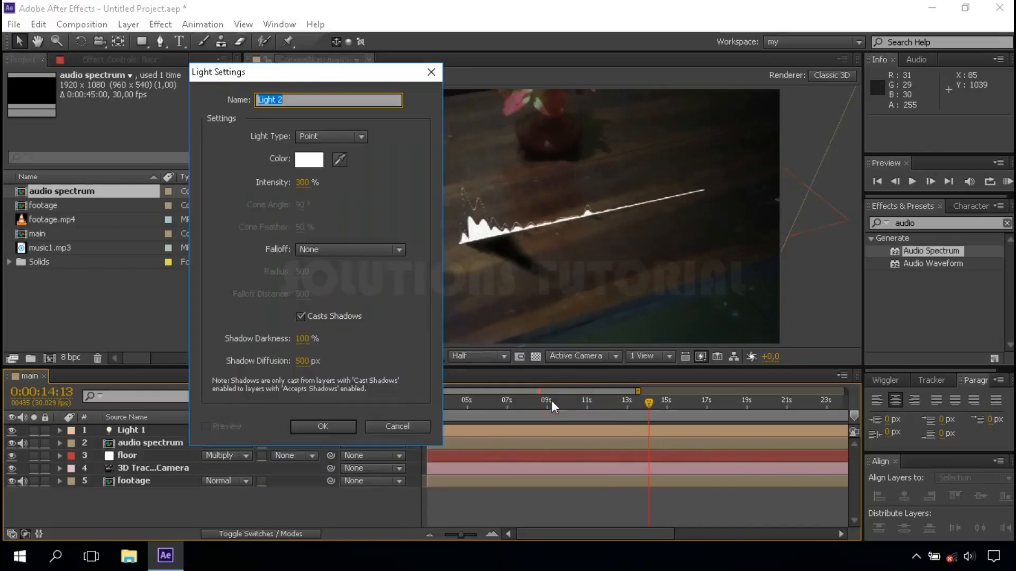
{"action": "left_click", "coordinate": [326, 137]}
{"action": "left_click", "coordinate": [360, 205]}
{"action": "left_click", "coordinate": [304, 182]}
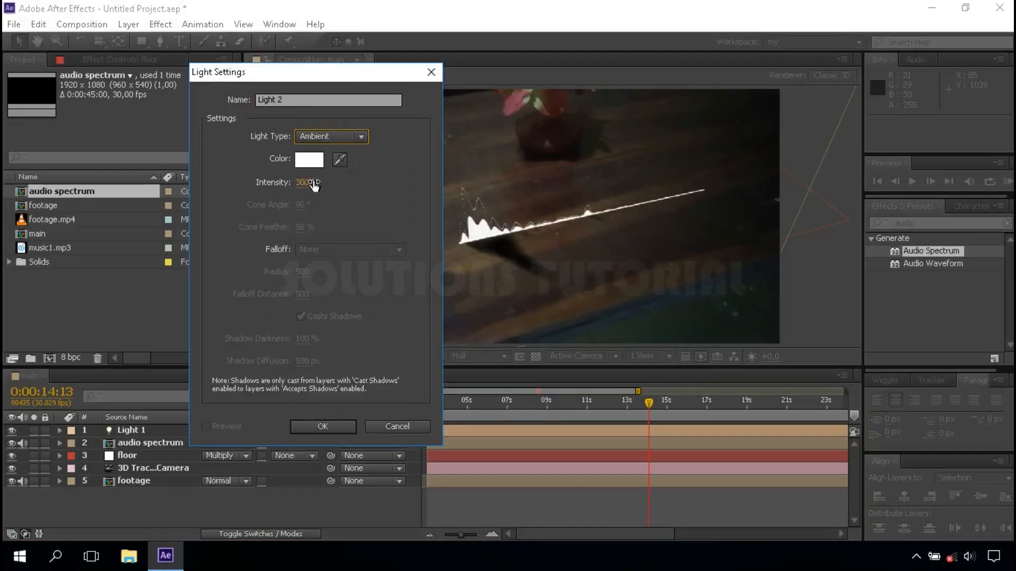
{"action": "type", "text": "40"}
{"action": "left_click", "coordinate": [364, 195]}
{"action": "left_click", "coordinate": [317, 425]}
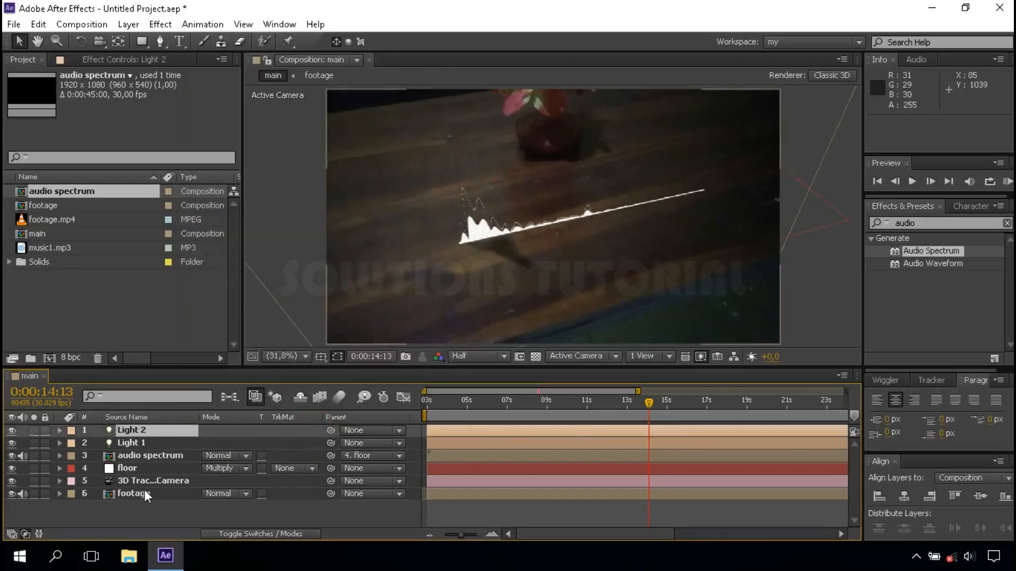
Find the Curves color correction effect and apply it to the audio spectrum layer
{"action": "left_click", "coordinate": [148, 456]}
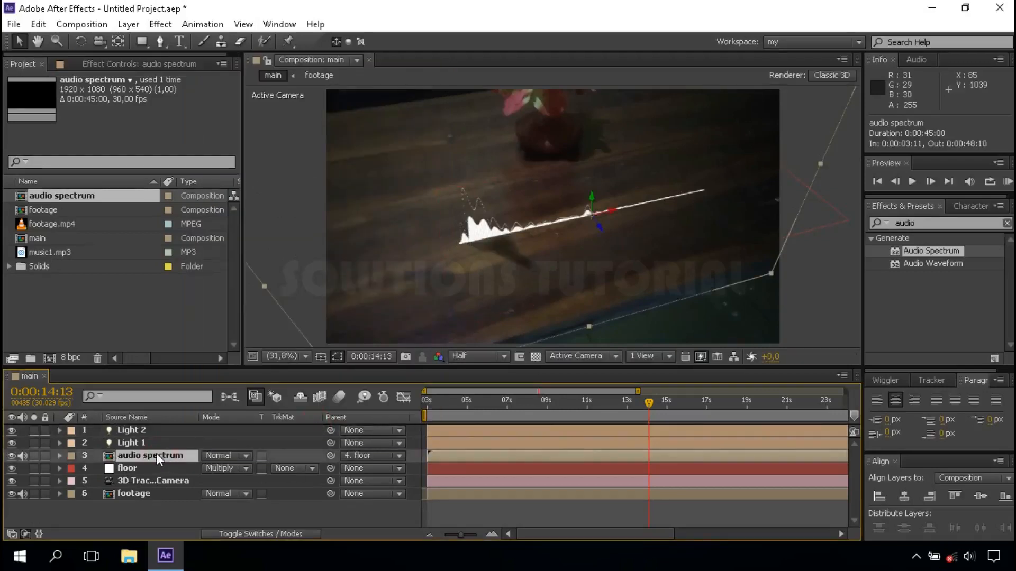
{"action": "left_click", "coordinate": [1006, 223]}
{"action": "type", "text": "curve"}
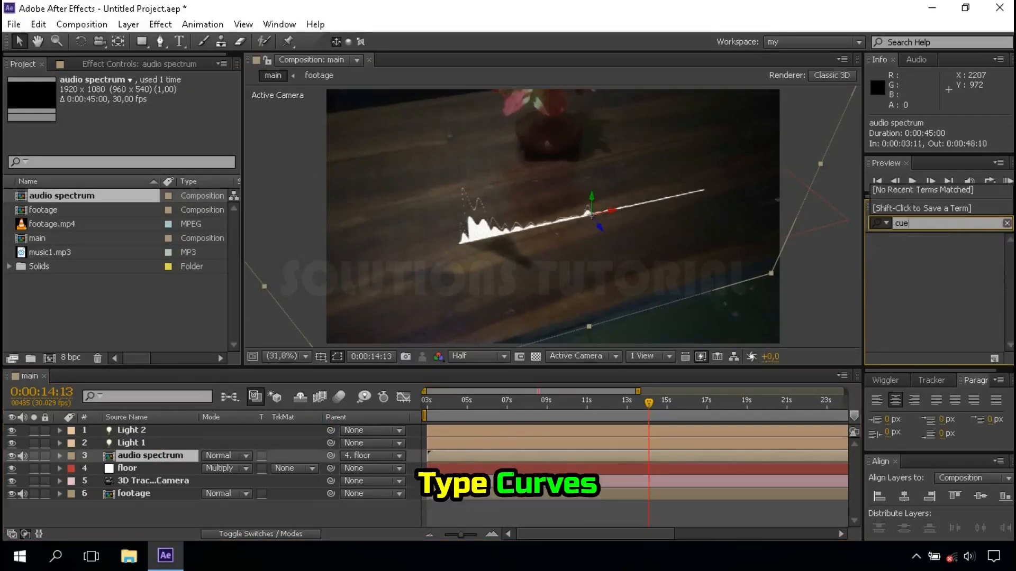
{"action": "left_click", "coordinate": [920, 290]}
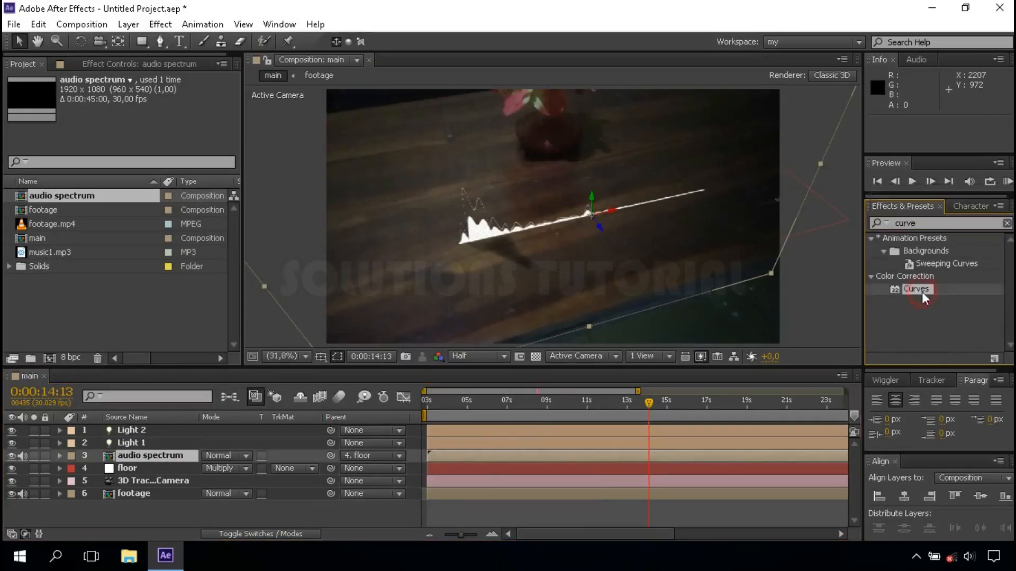
{"action": "left_click_drag", "start_coordinate": [897, 294], "coordinate": [152, 453]}
{"action": "left_click", "coordinate": [152, 454]}
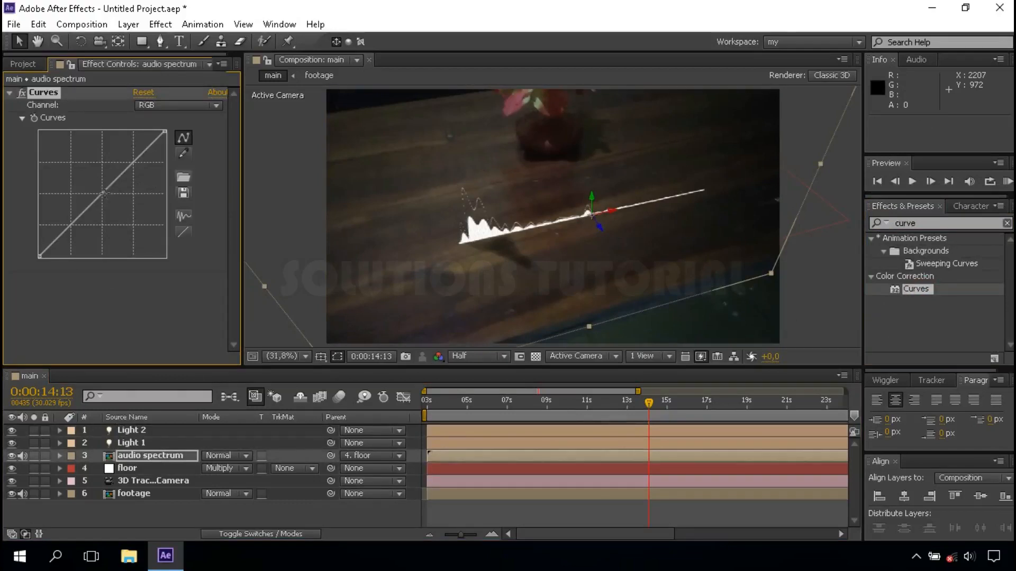
Reshape the audio spectrum's RGB curve, crushing shadows and midtones with a low point about two-thirds along and slightly lowering the white endpoint
{"action": "left_click_drag", "start_coordinate": [104, 194], "coordinate": [131, 248]}
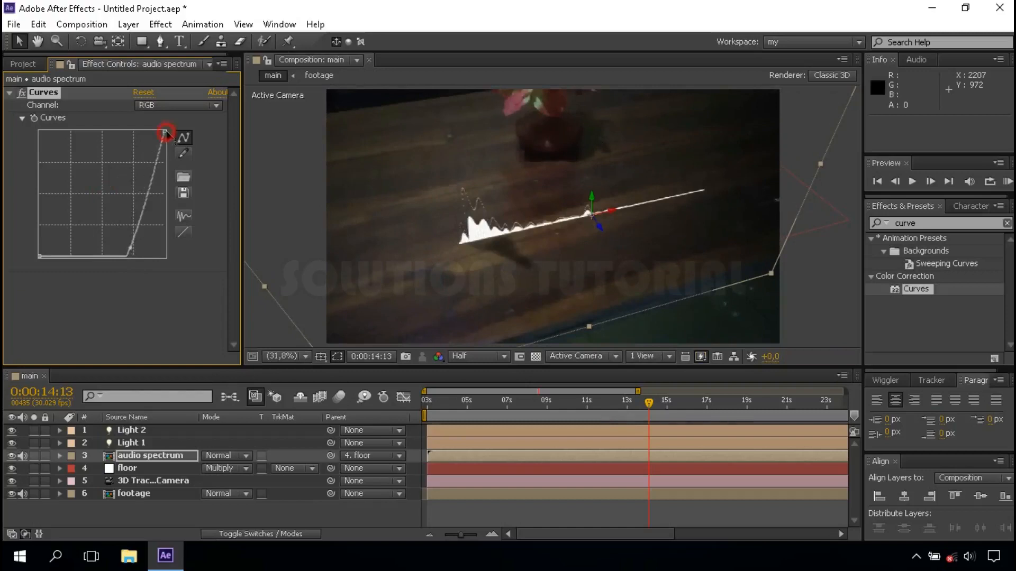
{"action": "left_click_drag", "start_coordinate": [165, 133], "coordinate": [170, 157]}
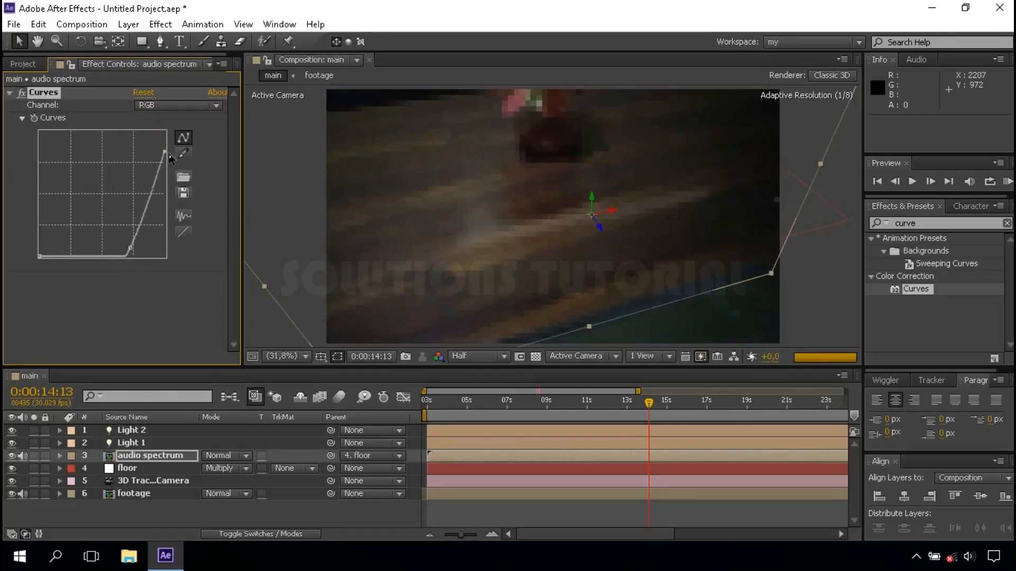
{"action": "left_click_drag", "start_coordinate": [132, 248], "coordinate": [124, 247]}
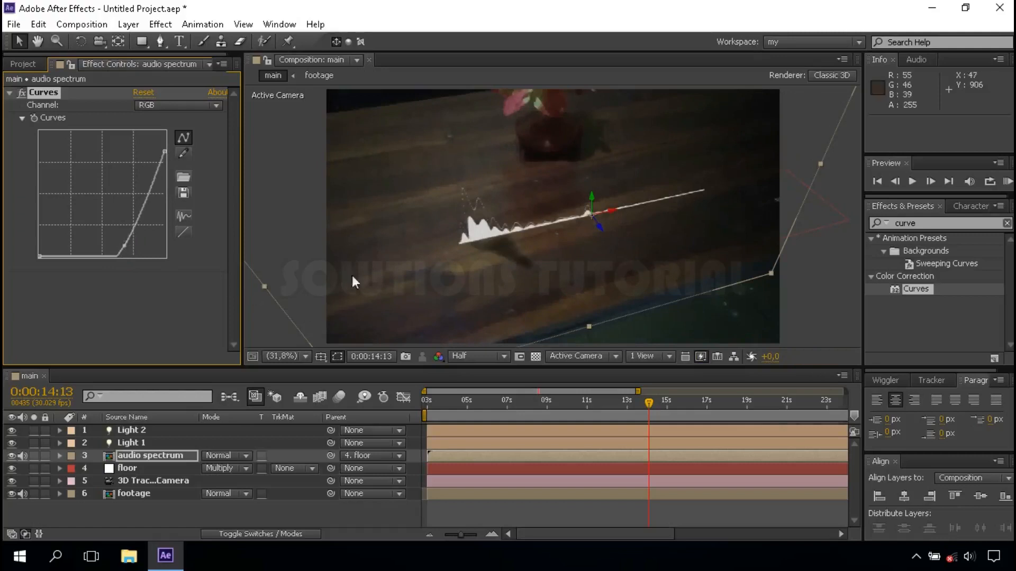
{"action": "left_click", "coordinate": [294, 519]}
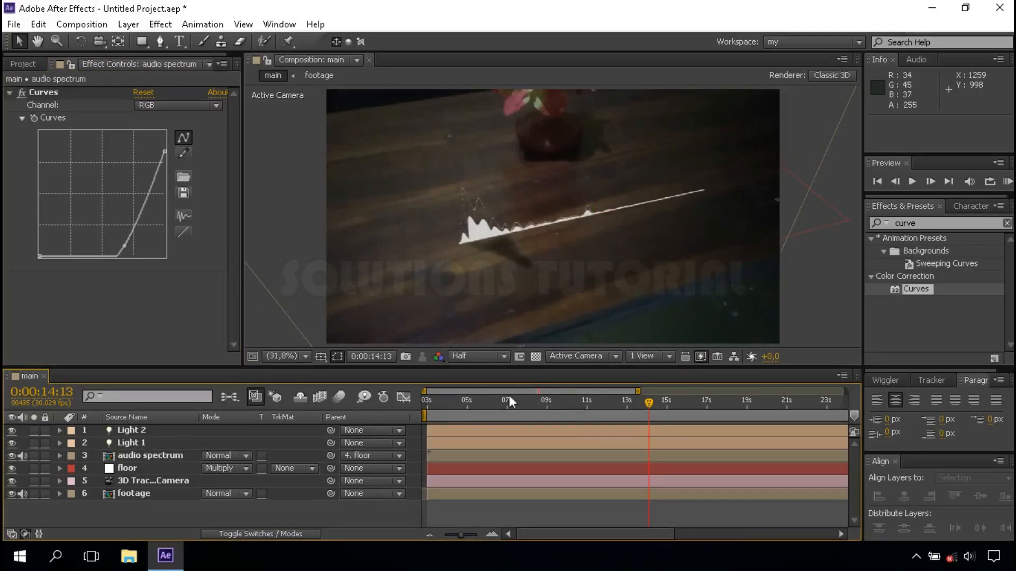
Shorten the main composition's work area to end at about 7 s and start a RAM preview from its first frame
{"action": "left_click", "coordinate": [875, 182]}
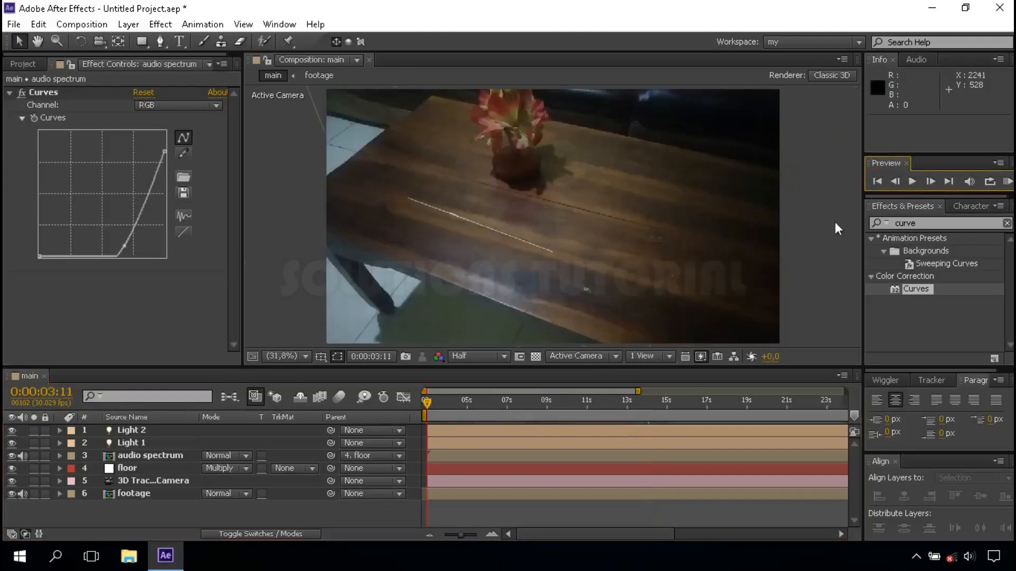
{"action": "left_click", "coordinate": [835, 183]}
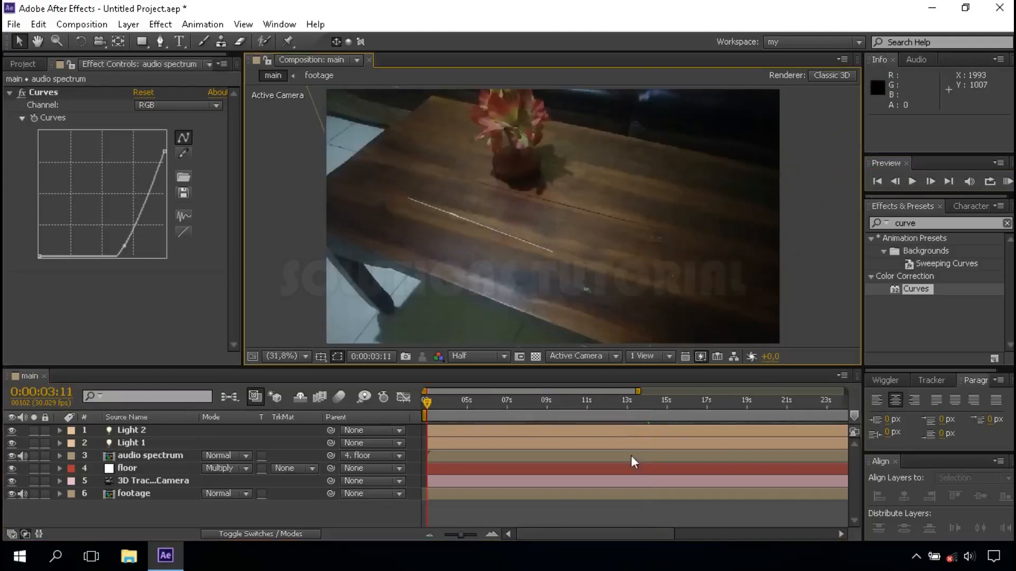
{"action": "left_click", "coordinate": [430, 533]}
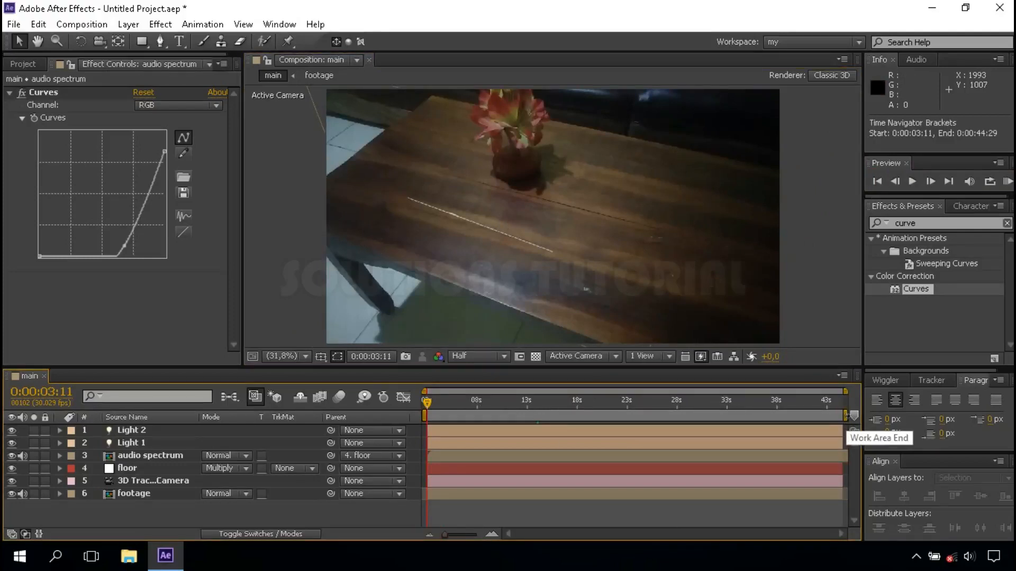
{"action": "left_click_drag", "start_coordinate": [846, 416], "coordinate": [537, 418]}
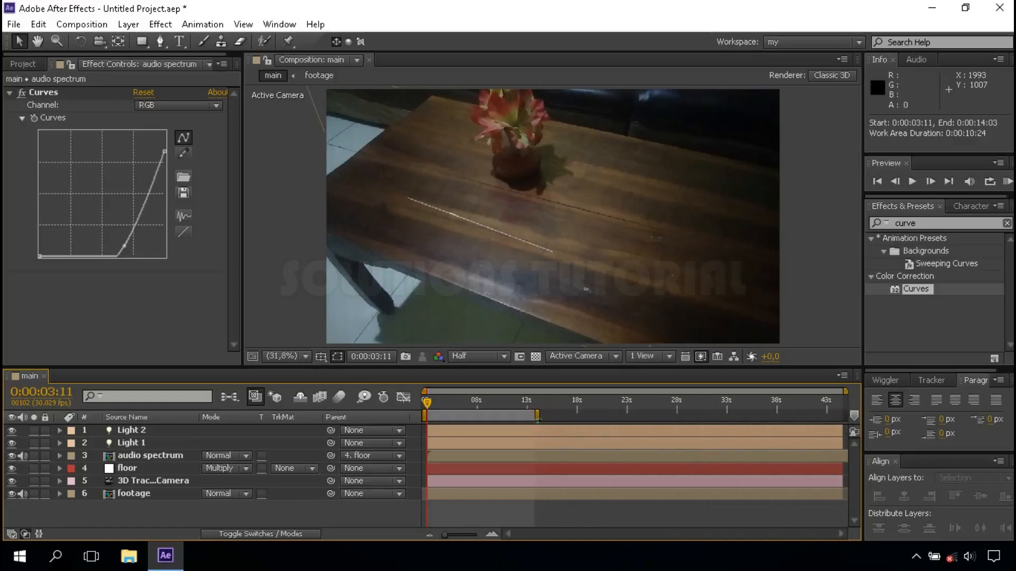
{"action": "left_click", "coordinate": [843, 136]}
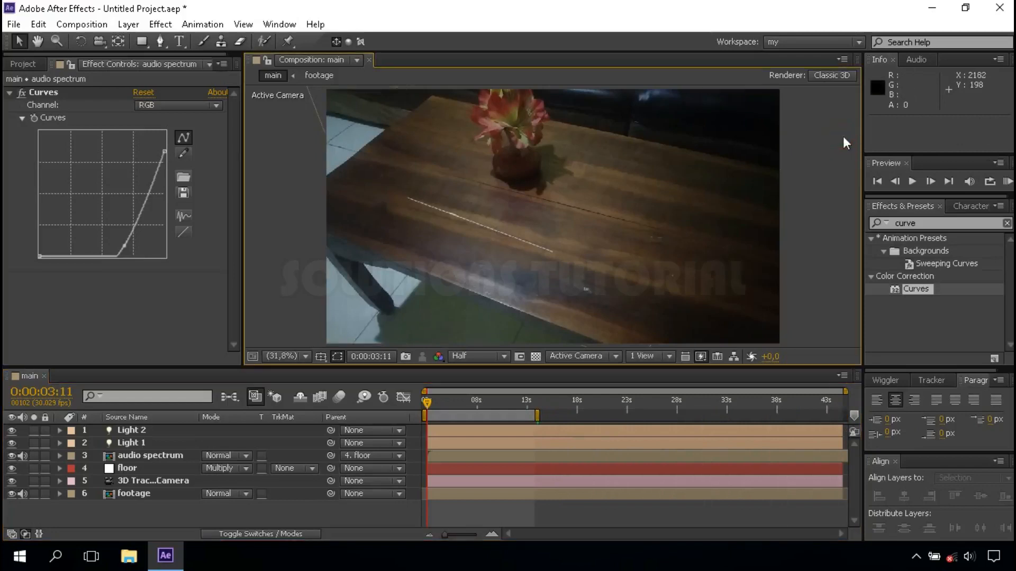
{"action": "left_click", "coordinate": [1008, 183]}
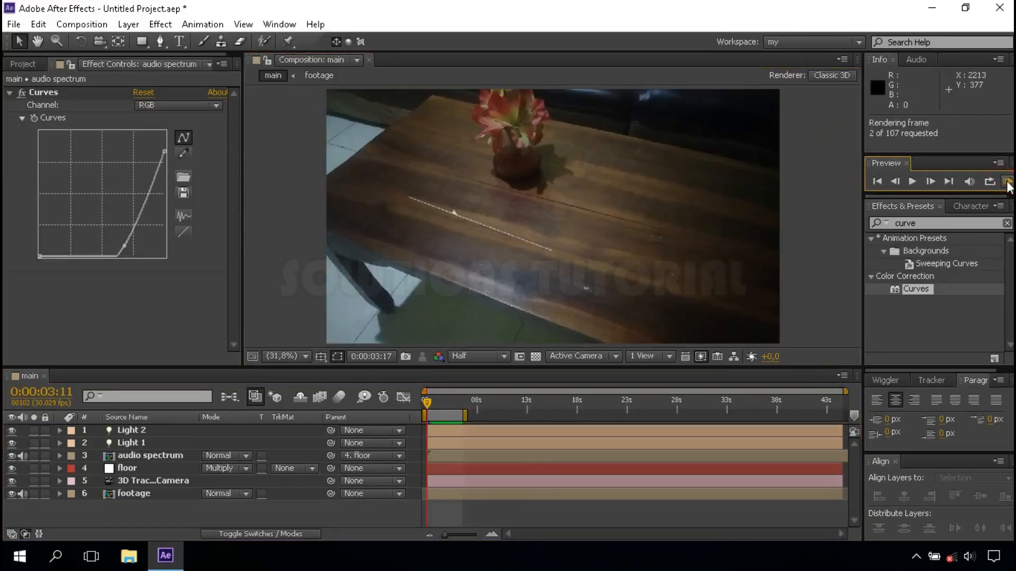